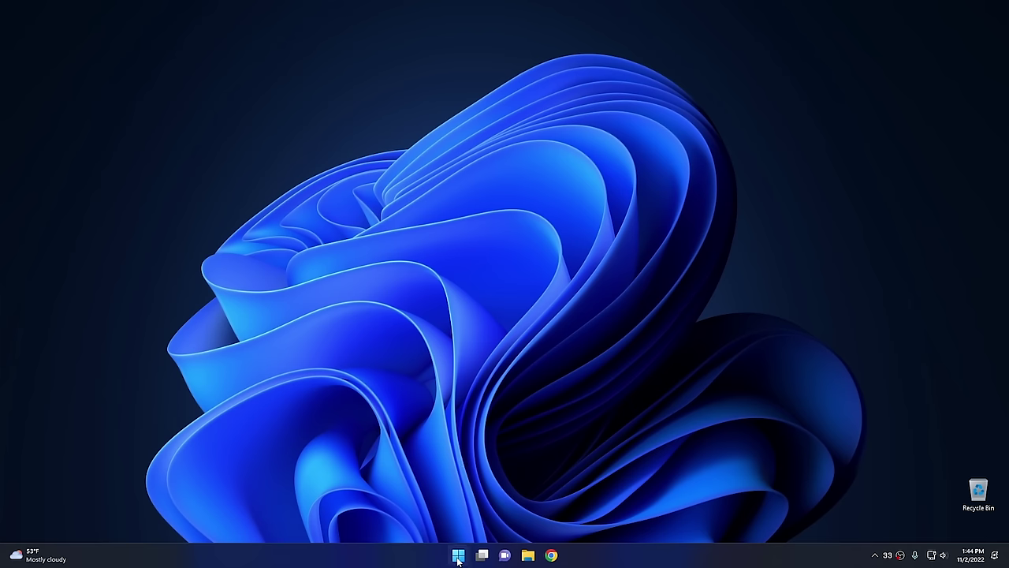
# Go to the Accounts page in Settings, showing the current local administrator account.
pyautogui.click(458, 555)
pyautogui.click(479, 291)
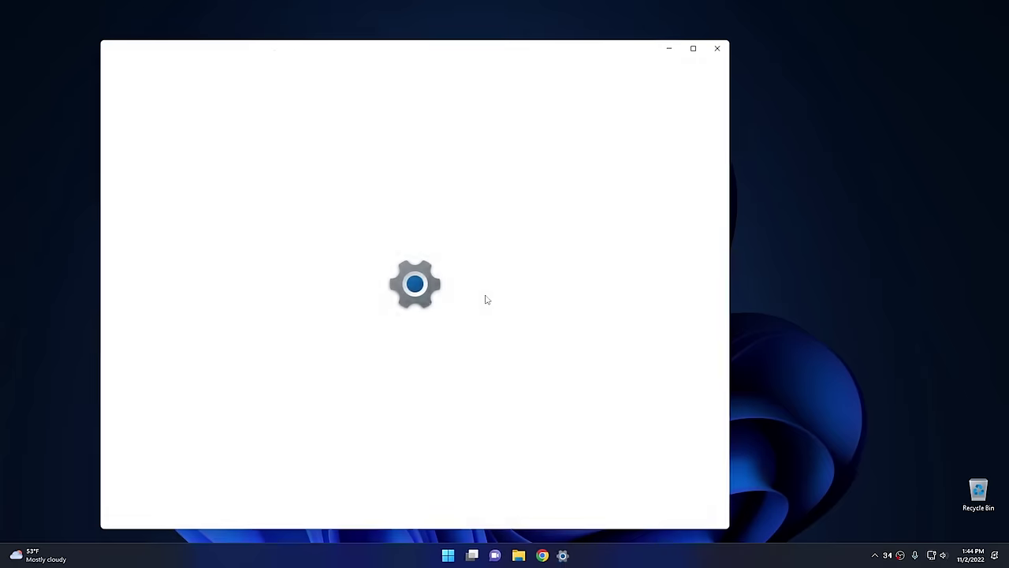
pyautogui.click(149, 262)
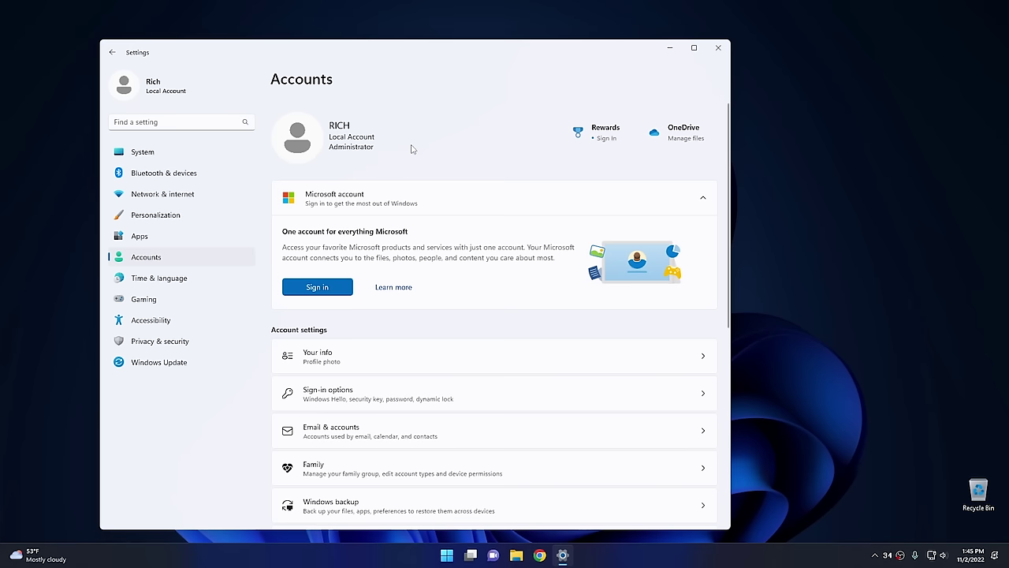
# Close Settings and reach Control Panel's Change your account type page via a 'con' search.
pyautogui.click(718, 47)
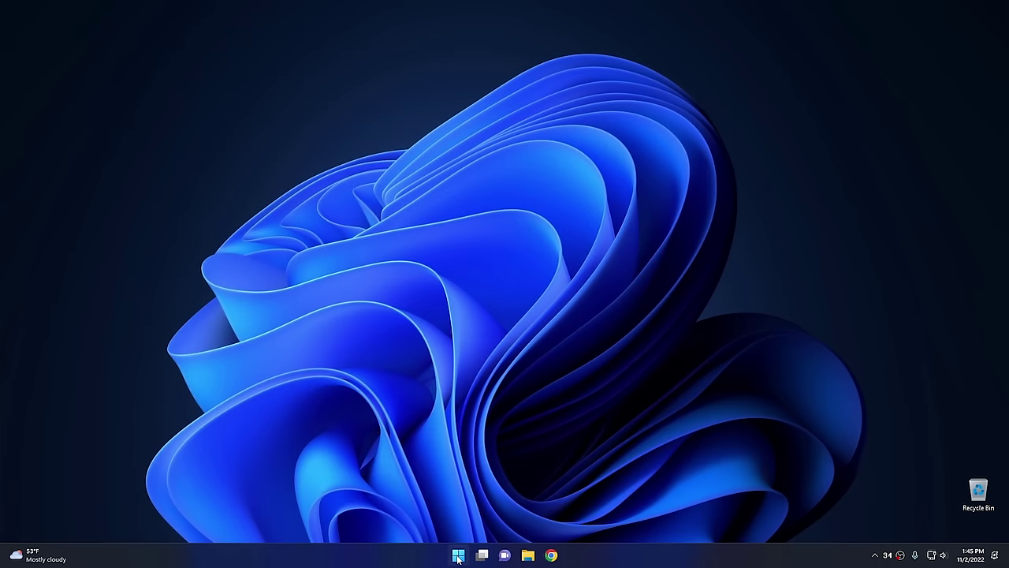
pyautogui.click(458, 555)
pyautogui.write('c')
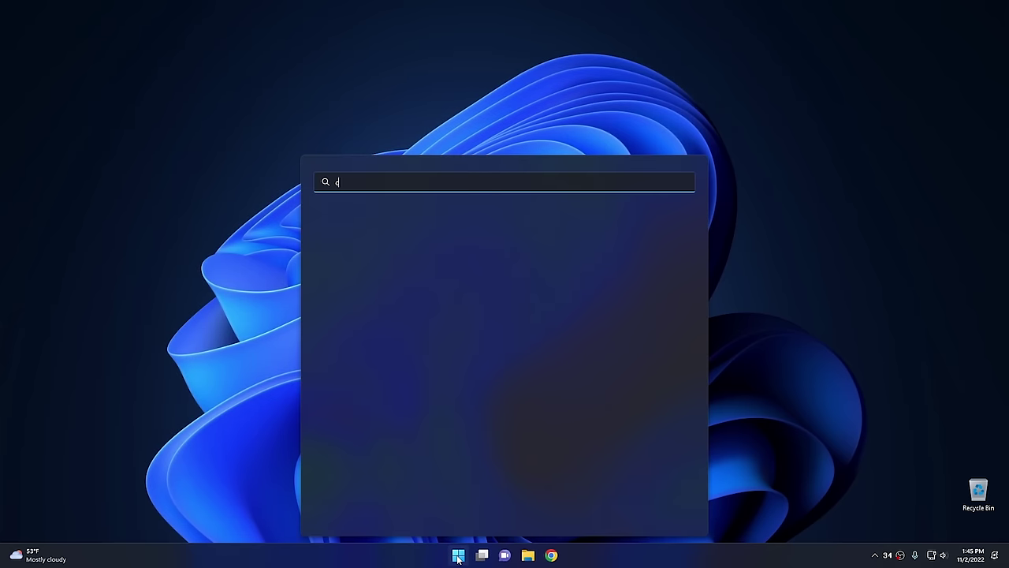
pyautogui.write('on')
pyautogui.click(412, 278)
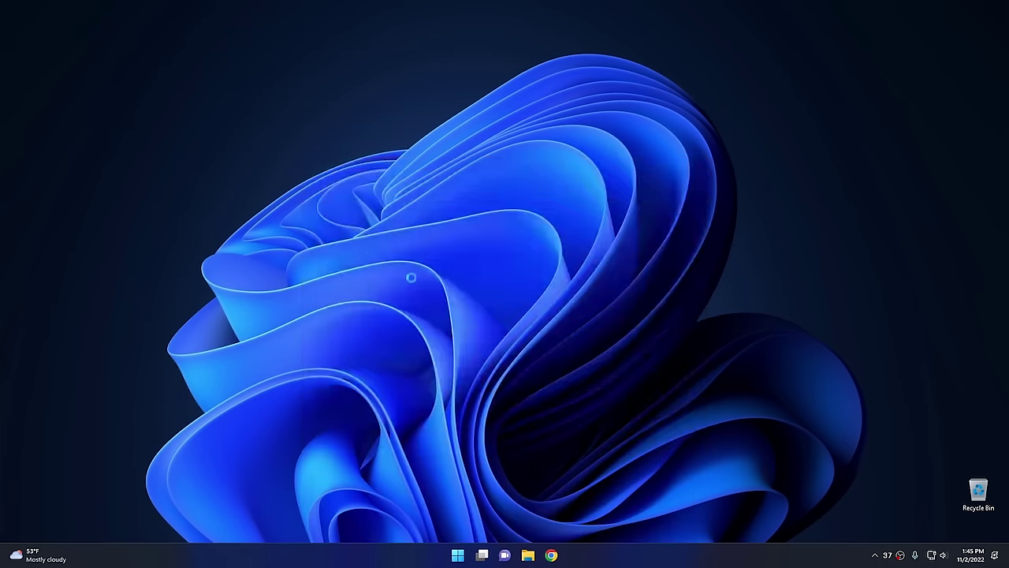
pyautogui.click(567, 199)
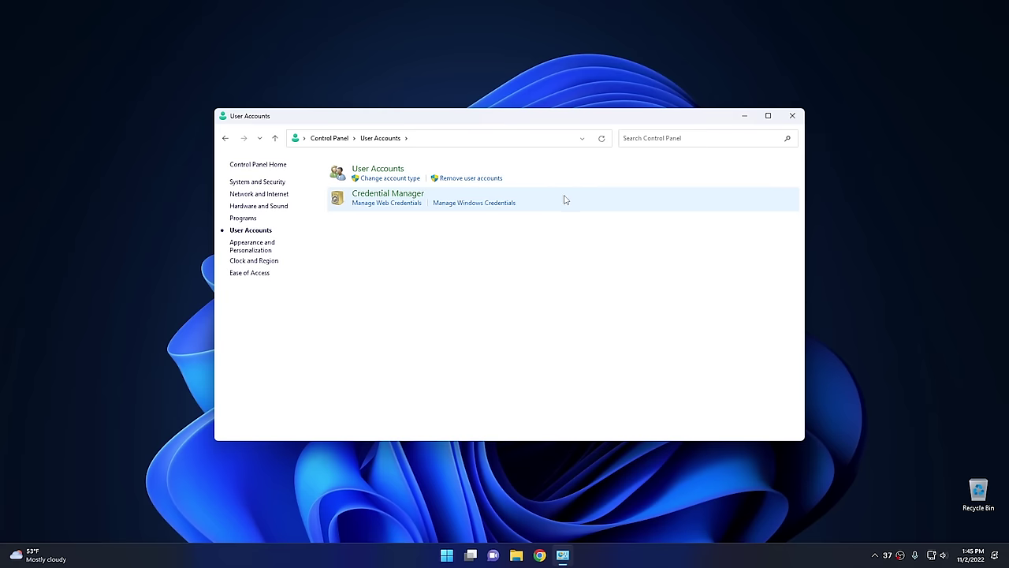
pyautogui.click(392, 171)
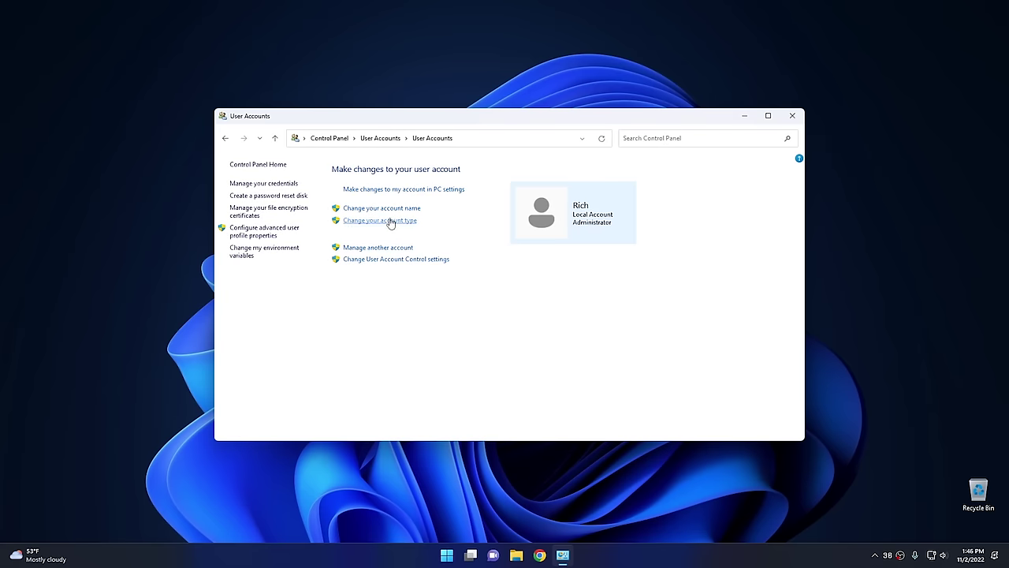
pyautogui.click(390, 221)
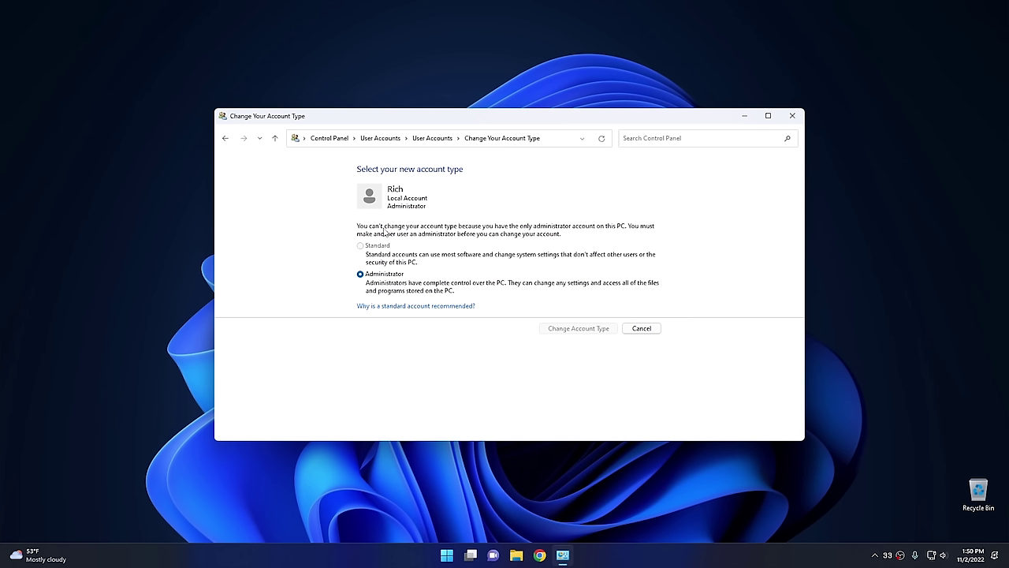
# Close the account type window and open User Account Control settings via a 'uac' search.
pyautogui.click(798, 116)
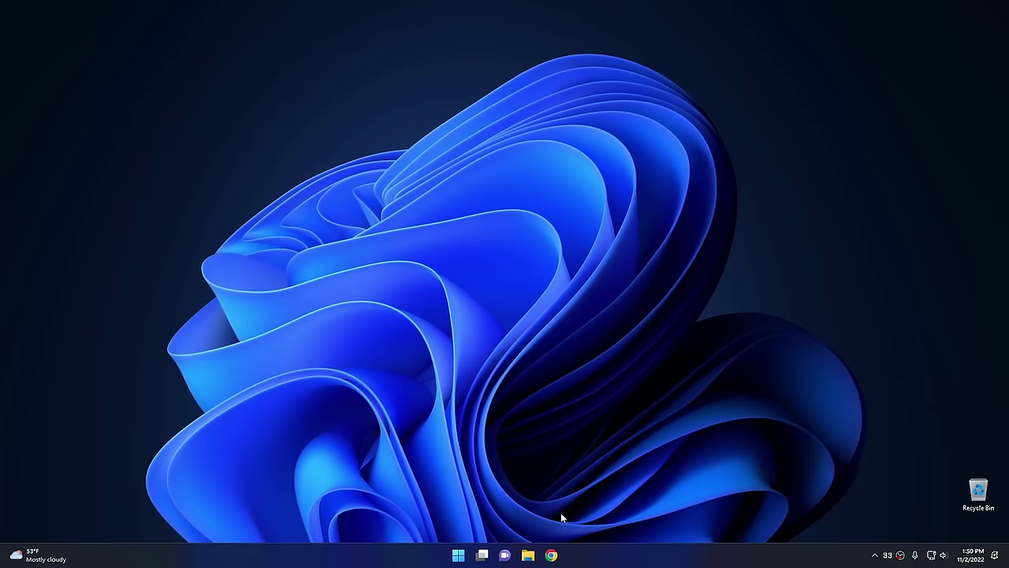
pyautogui.click(458, 556)
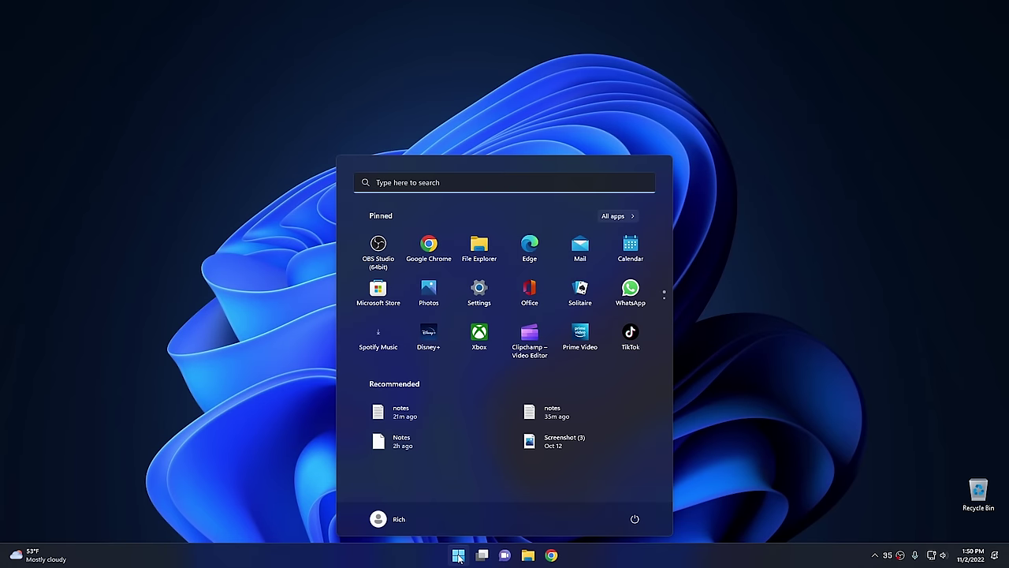
pyautogui.write('uac')
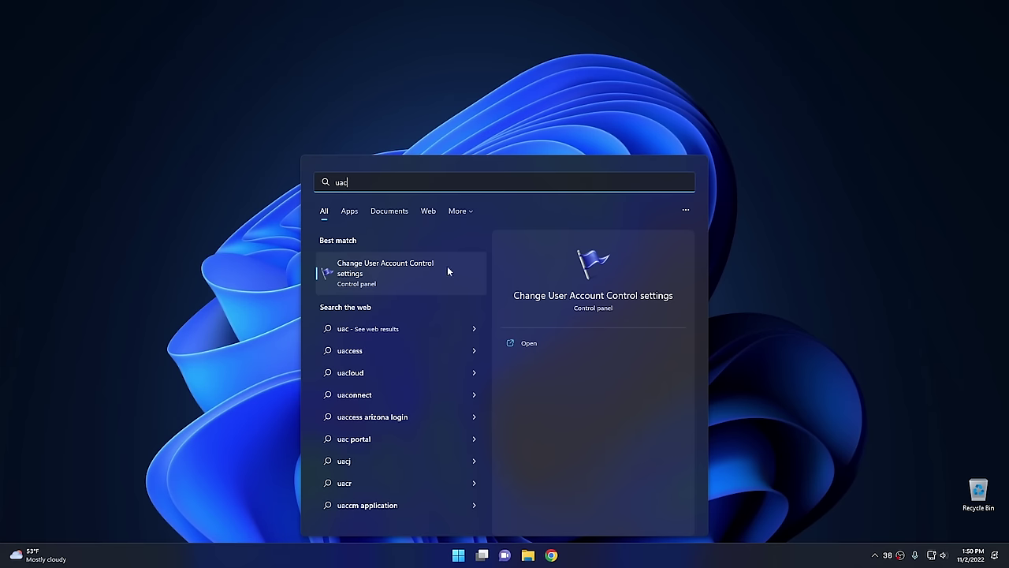
pyautogui.click(407, 276)
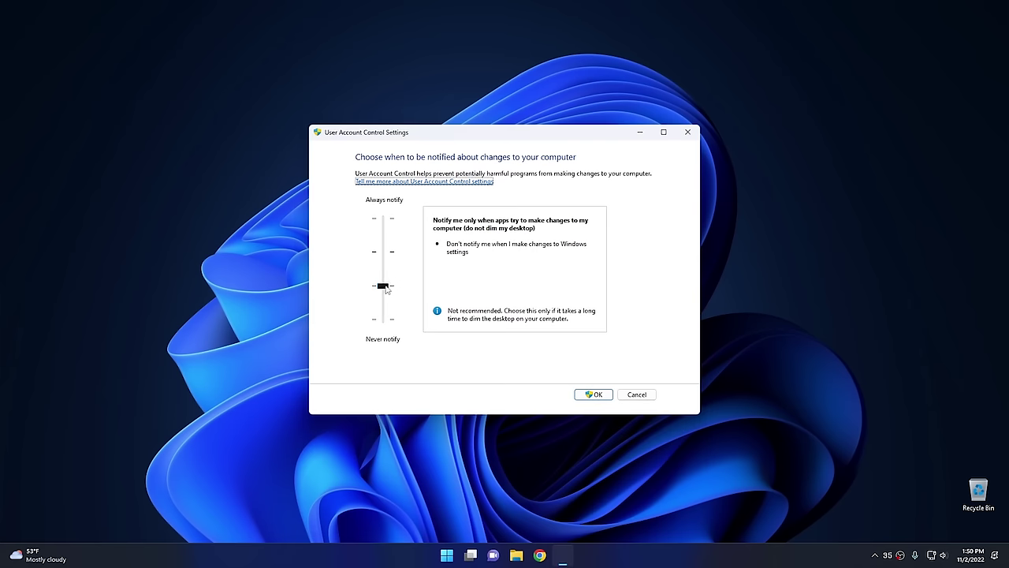
# Put the UAC slider at the default notch and confirm with OK, raising the permission prompt.
pyautogui.moveTo(384, 269); pyautogui.dragTo(414, 255)
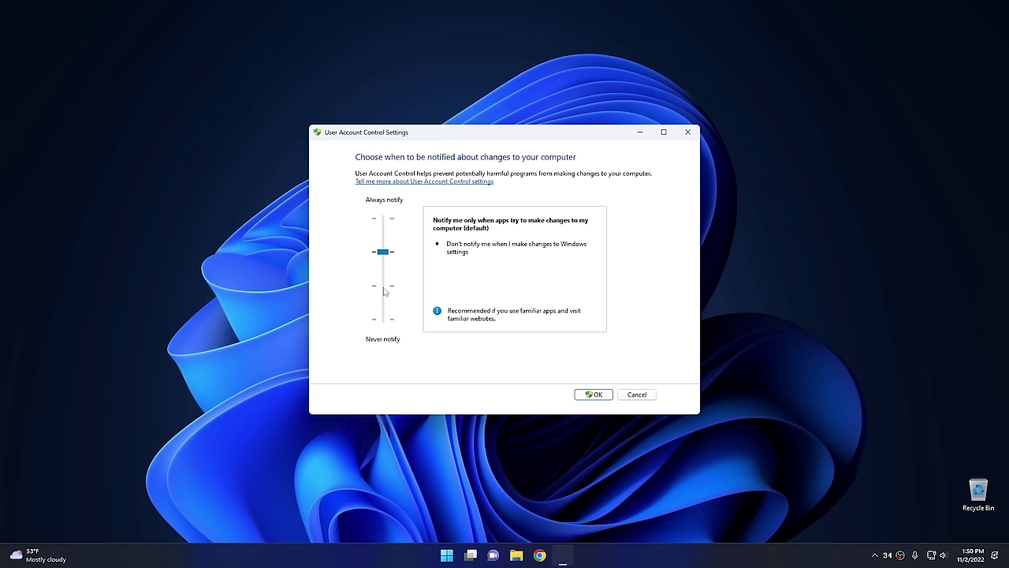
pyautogui.click(384, 291)
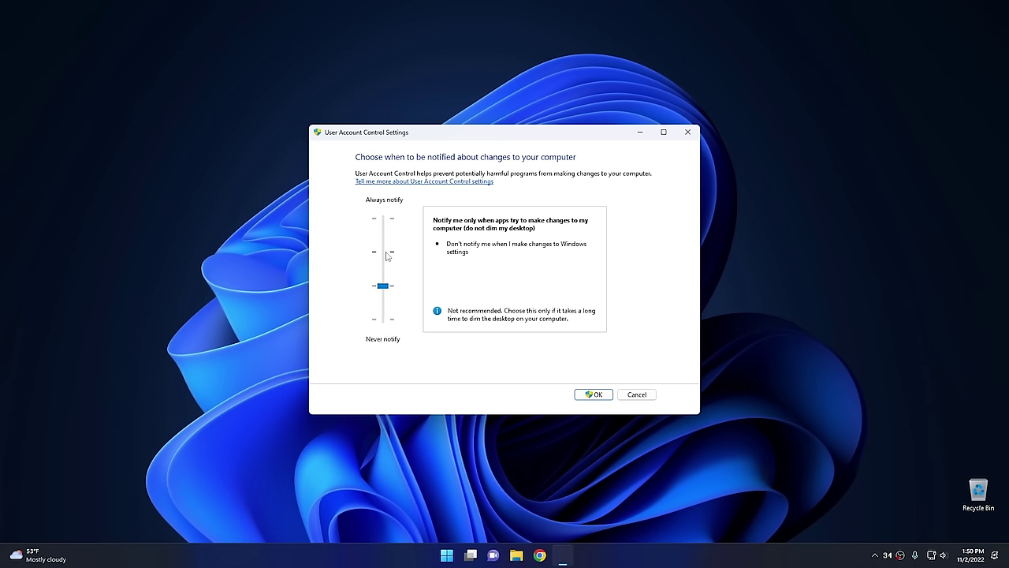
pyautogui.click(385, 252)
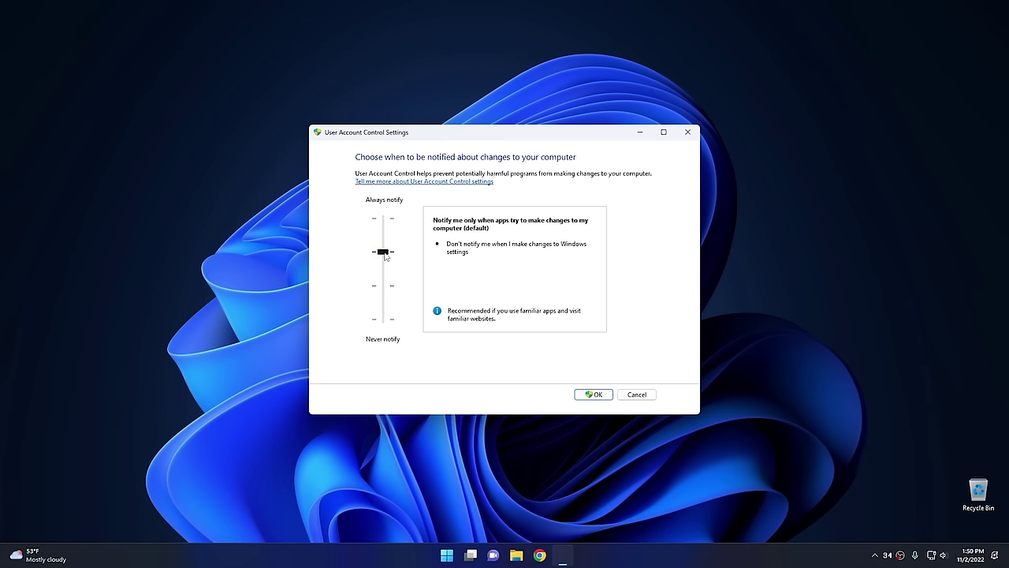
pyautogui.click(603, 398)
pyautogui.moveTo(446, 204); pyautogui.dragTo(473, 176)
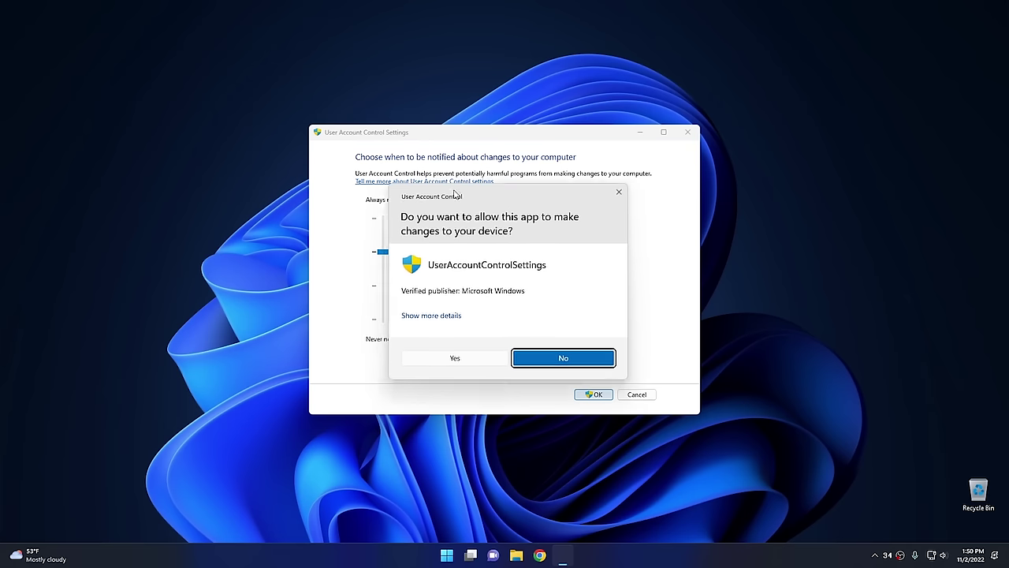
# Approve the UAC prompt, then reopen UAC settings and lower the slider to the no-dimming notch.
pyautogui.click(471, 341)
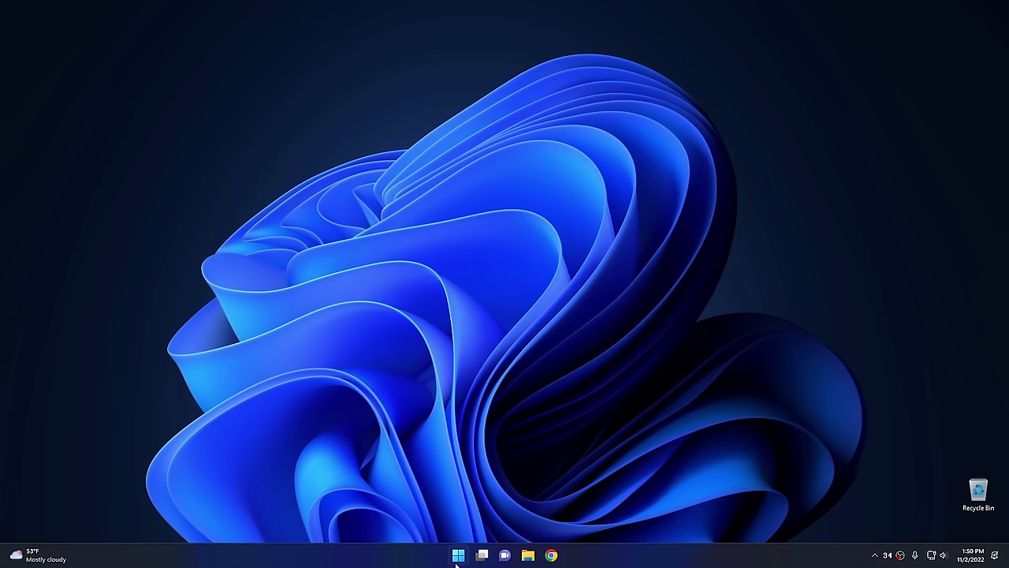
pyautogui.click(456, 563)
pyautogui.write('uac')
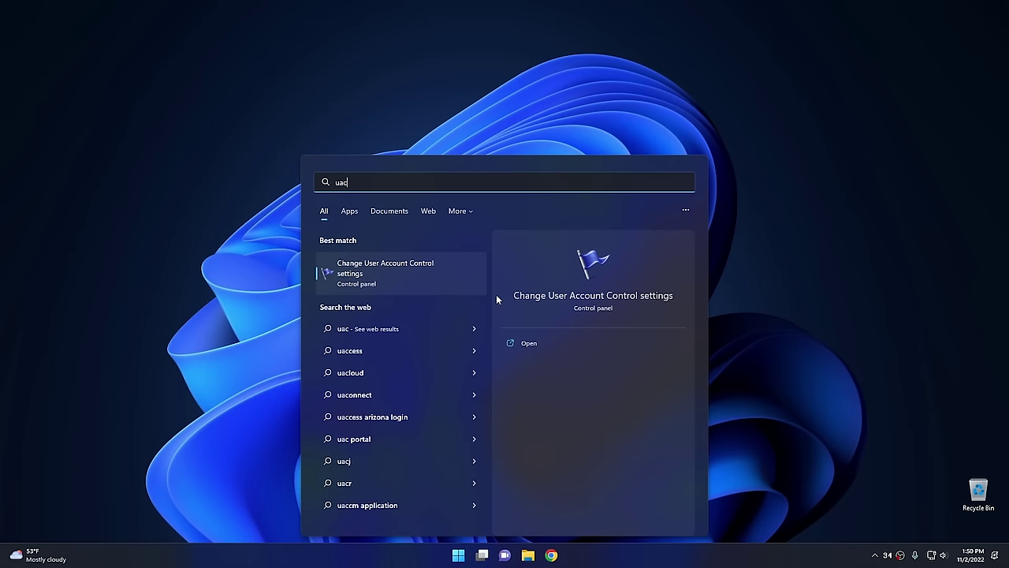
pyautogui.click(428, 284)
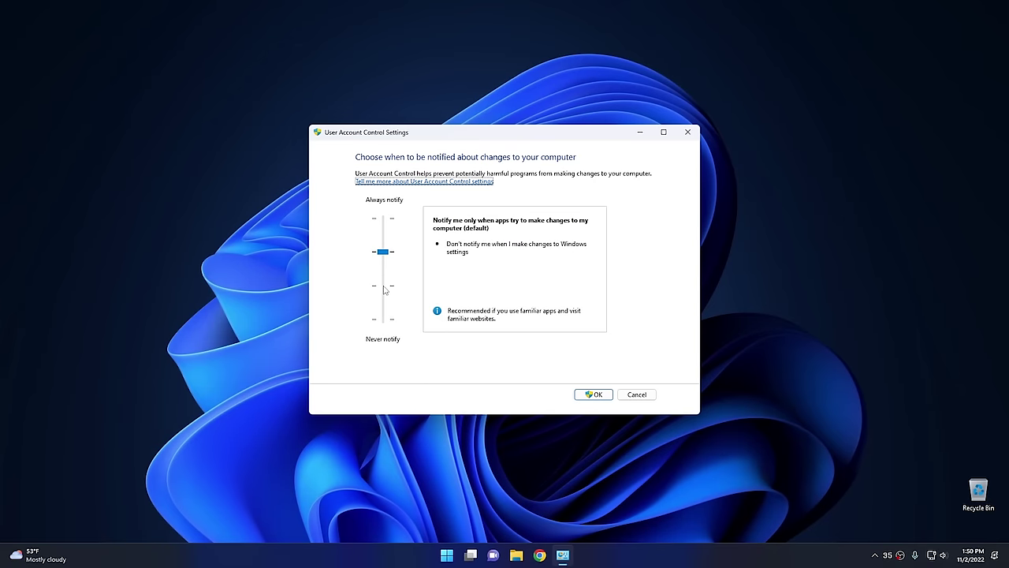
pyautogui.click(384, 290)
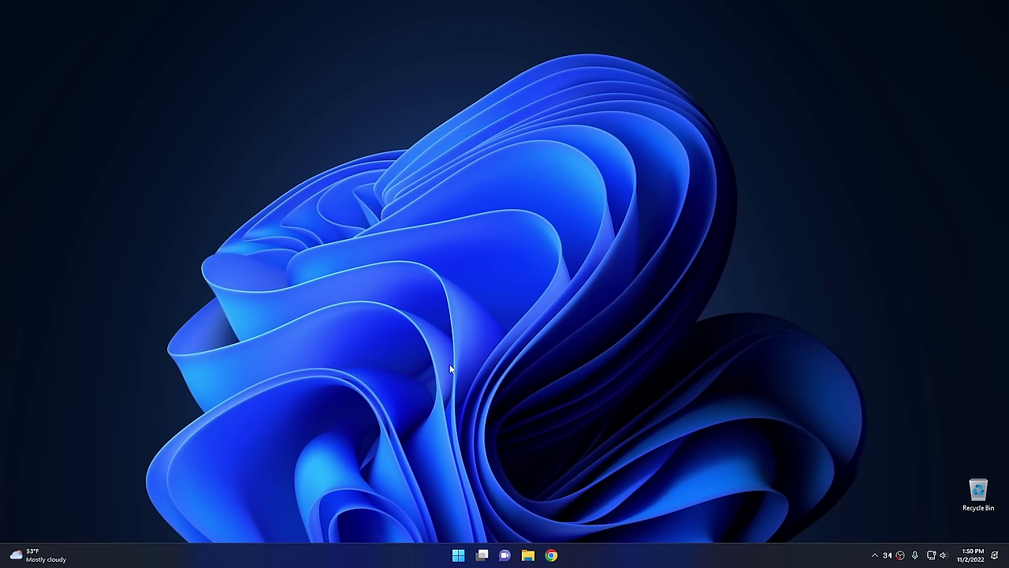
# Reopen UAC settings via 'uac', try Always notify, then return the slider to the default notch.
pyautogui.click(459, 557)
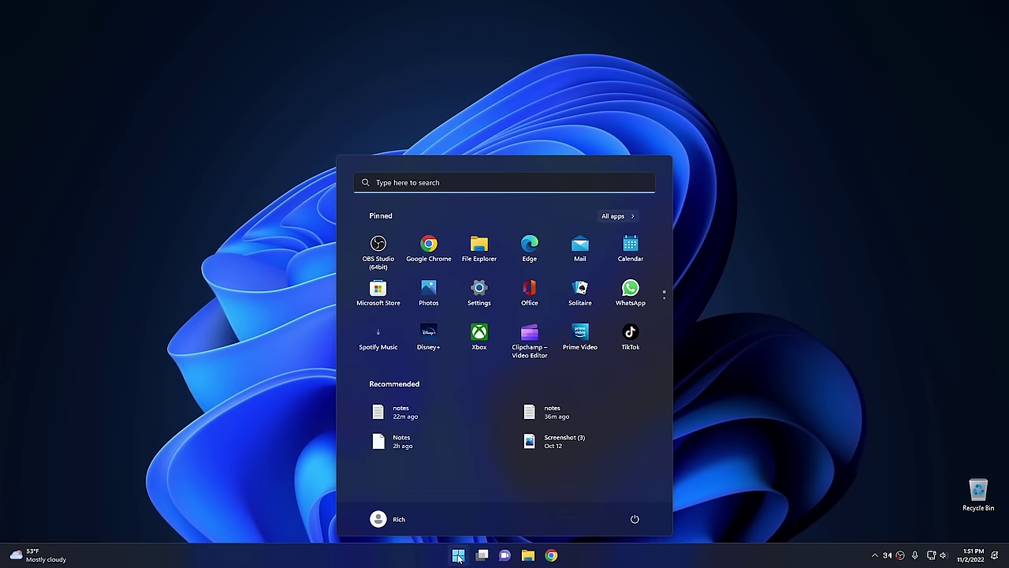
pyautogui.write('uac')
pyautogui.press('Return')
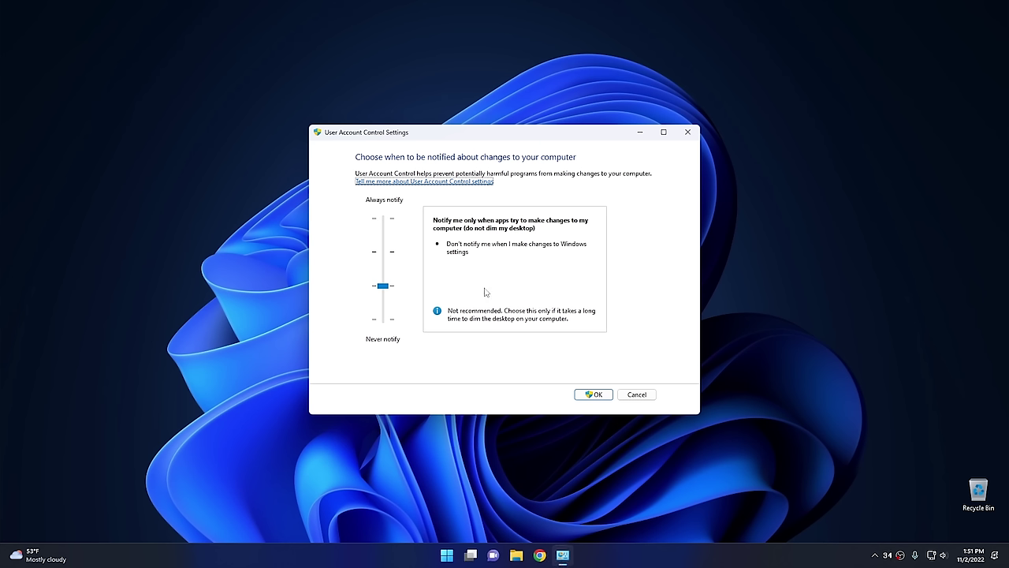
pyautogui.click(384, 252)
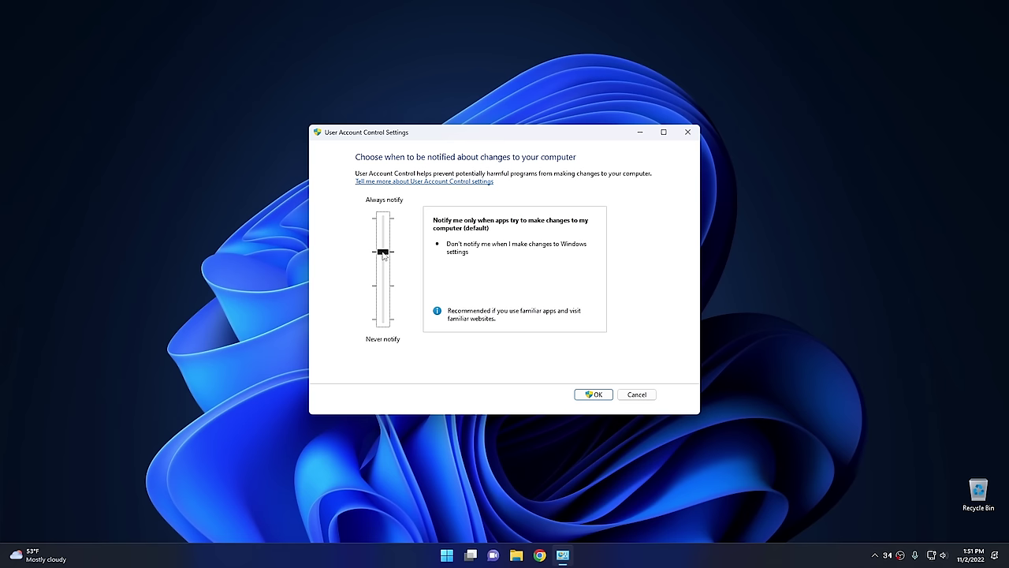
pyautogui.moveTo(383, 252); pyautogui.dragTo(389, 207)
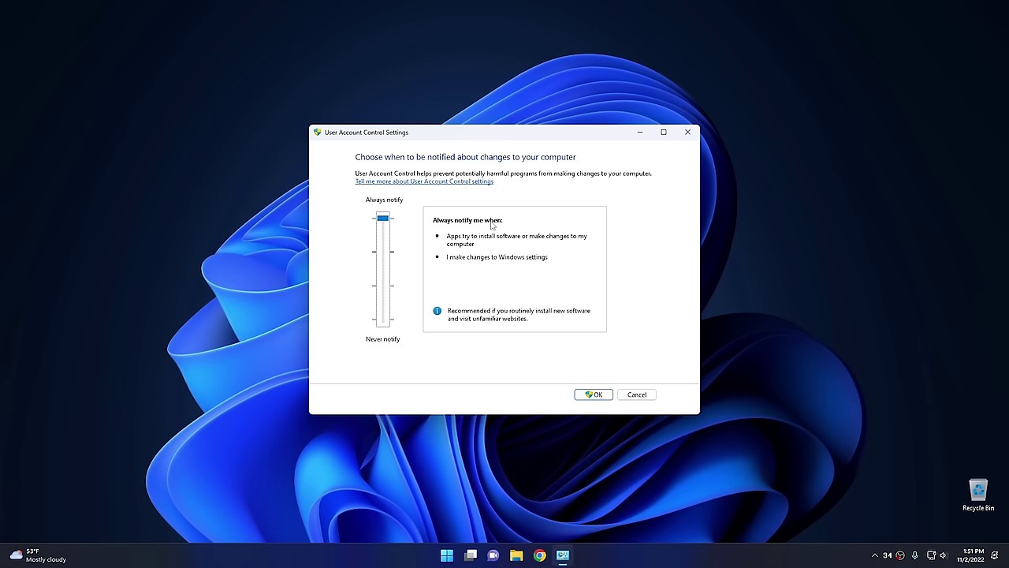
pyautogui.click(381, 256)
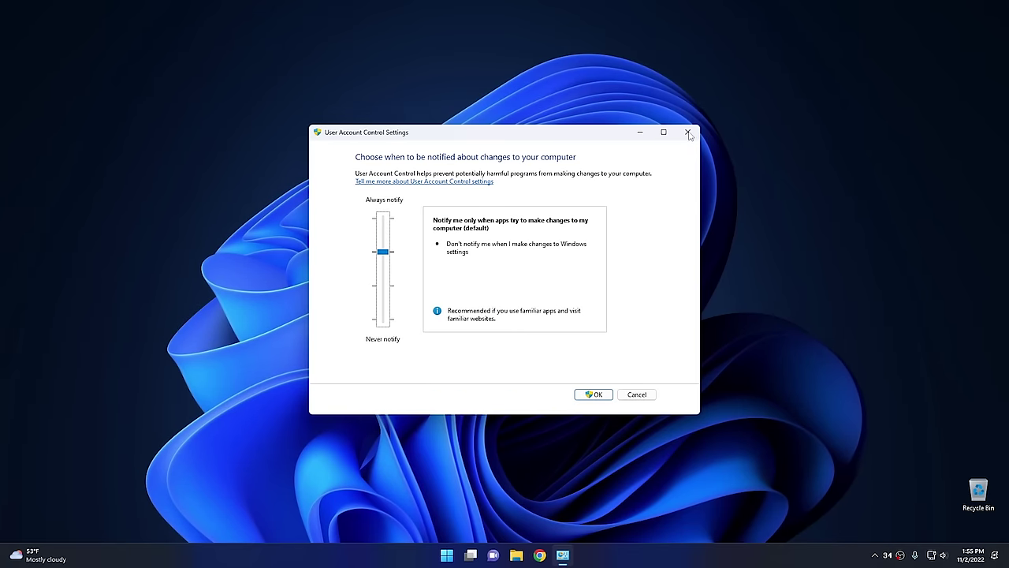
# Close UAC settings and expand Password under Settings > Accounts > Sign-in options.
pyautogui.click(688, 134)
pyautogui.click(459, 556)
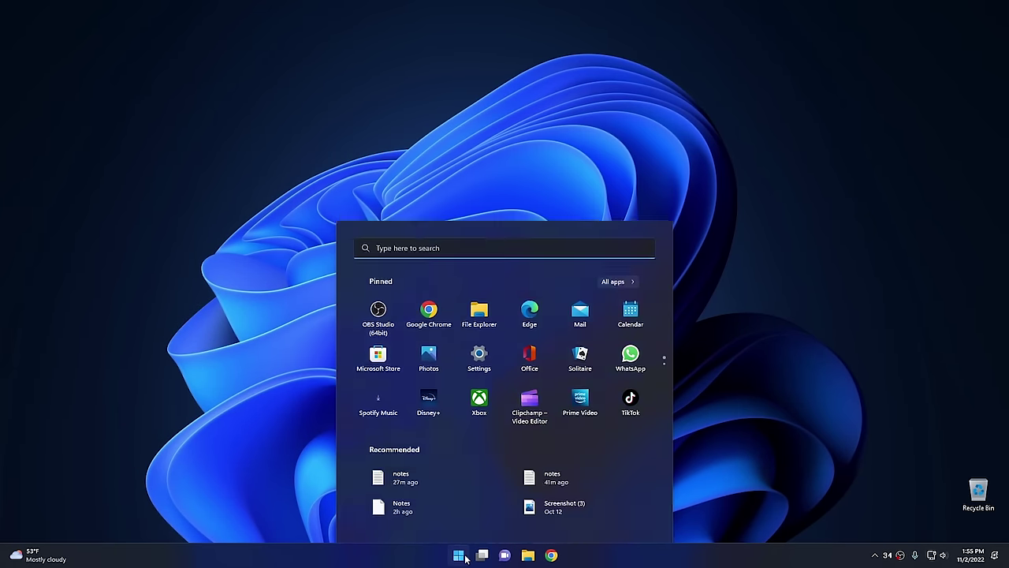
pyautogui.click(487, 304)
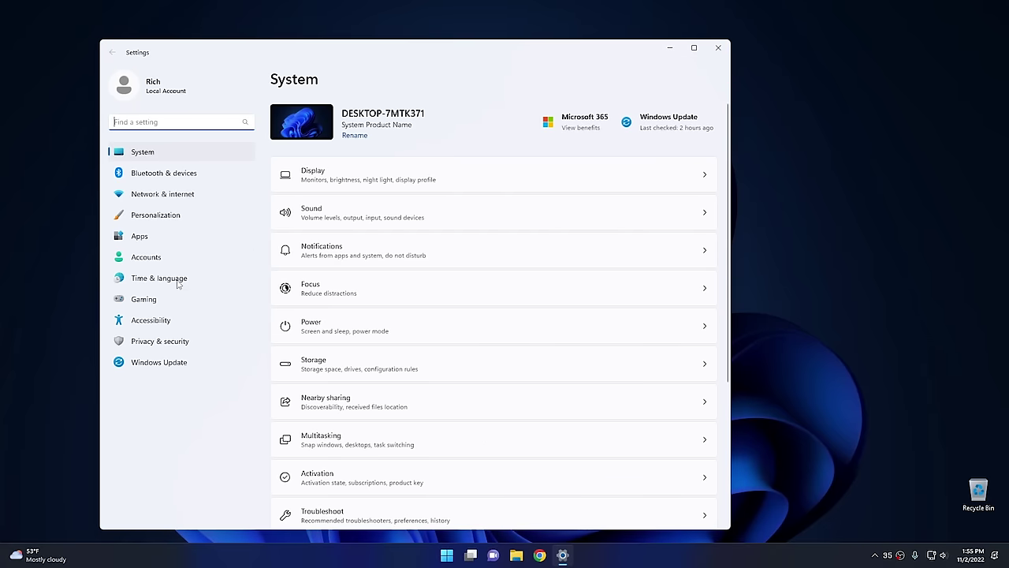
pyautogui.click(160, 257)
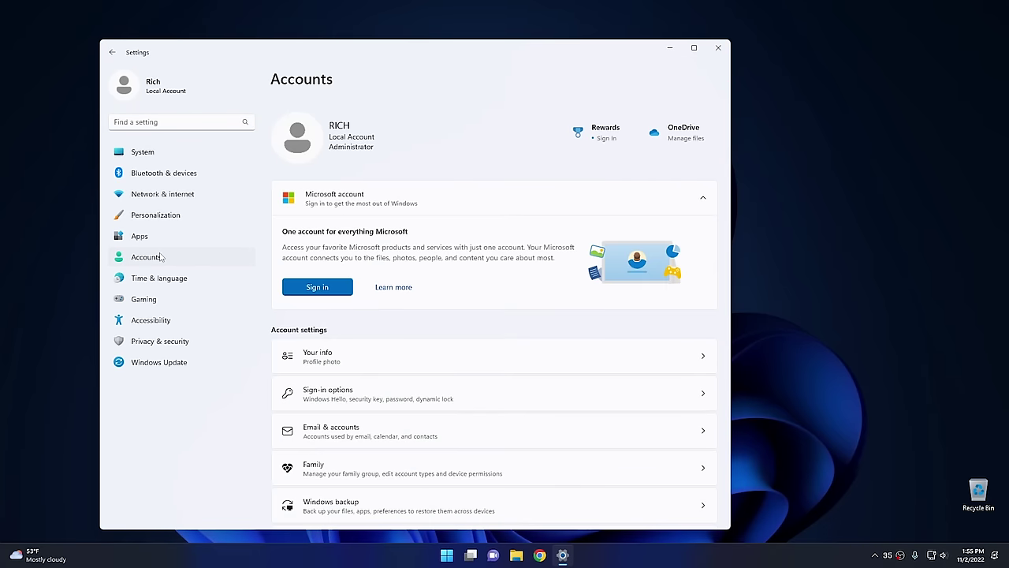
pyautogui.click(346, 396)
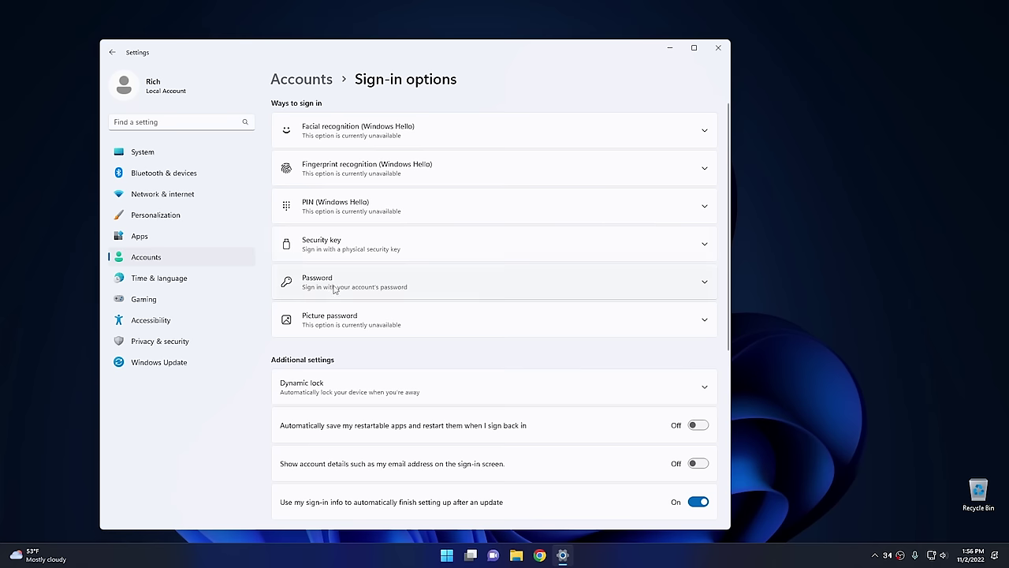
pyautogui.click(344, 287)
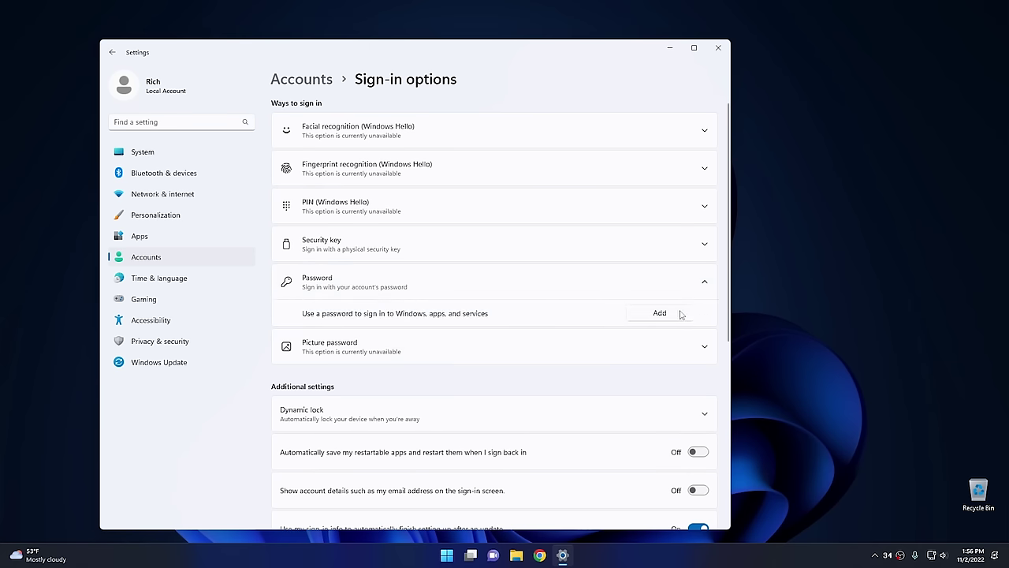
pyautogui.click(682, 314)
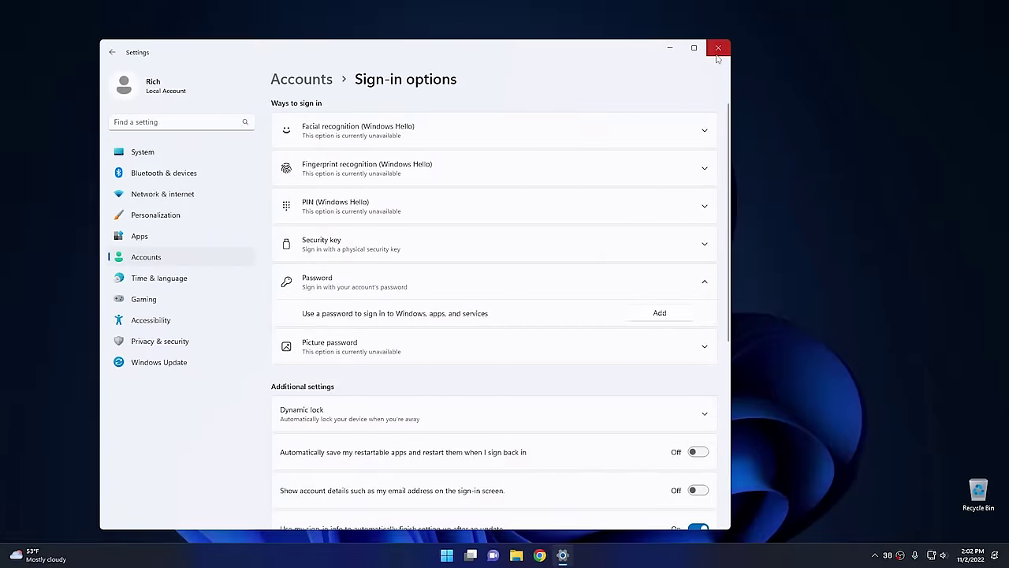
# Close Settings and open System Protection via a 'resto' search for Create a restore point.
pyautogui.click(718, 49)
pyautogui.click(461, 556)
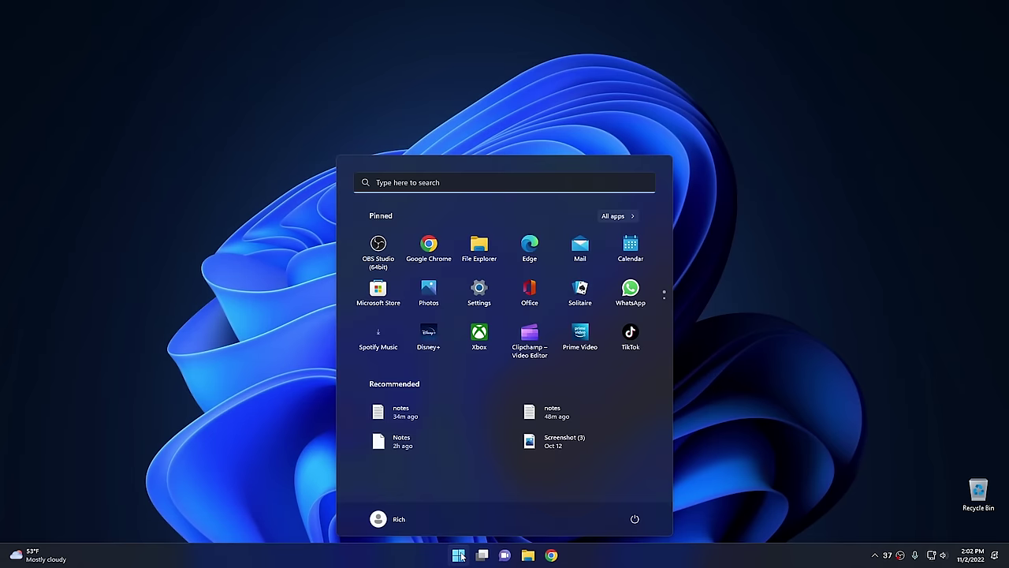
pyautogui.write('resto')
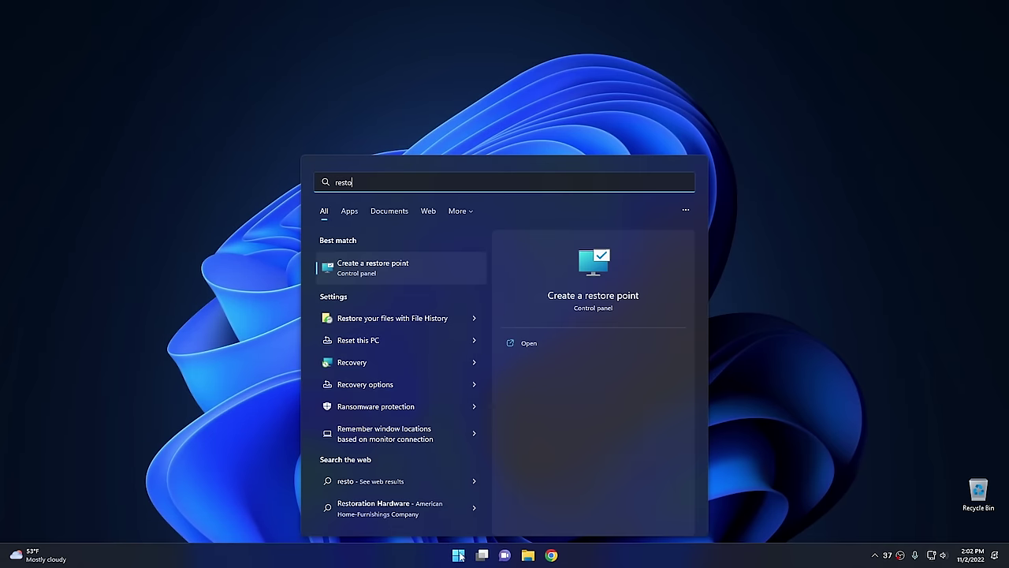
pyautogui.click(388, 266)
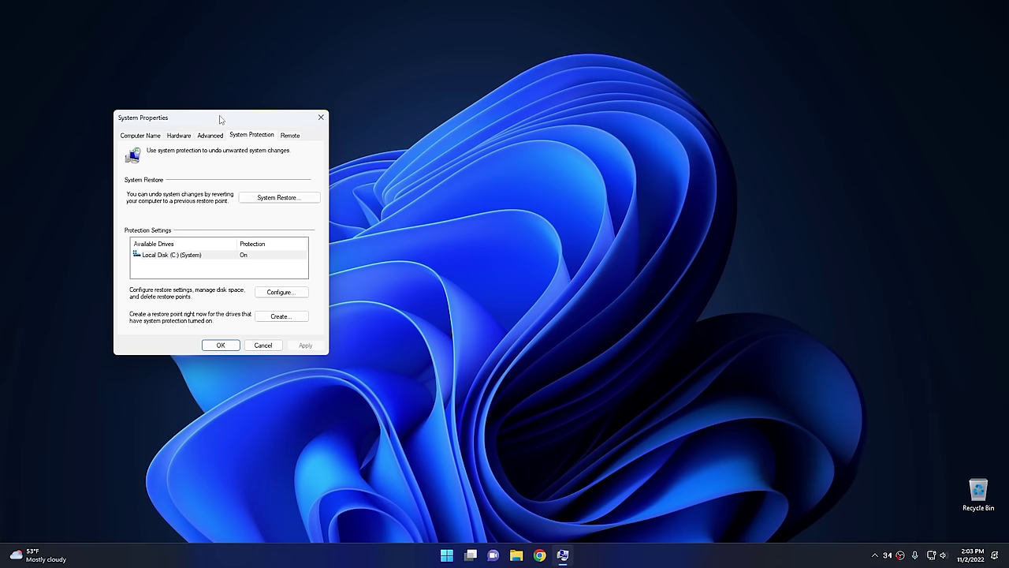
# Review the Local Disk (C:) protection settings (30% disk cap), cancel, and close System Properties.
pyautogui.moveTo(221, 119); pyautogui.dragTo(227, 114)
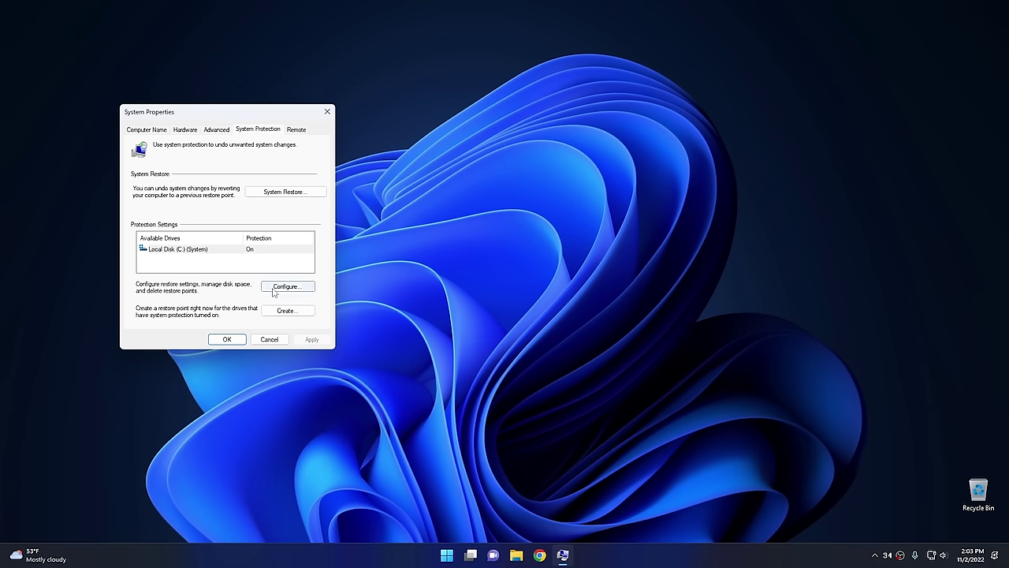
pyautogui.click(288, 288)
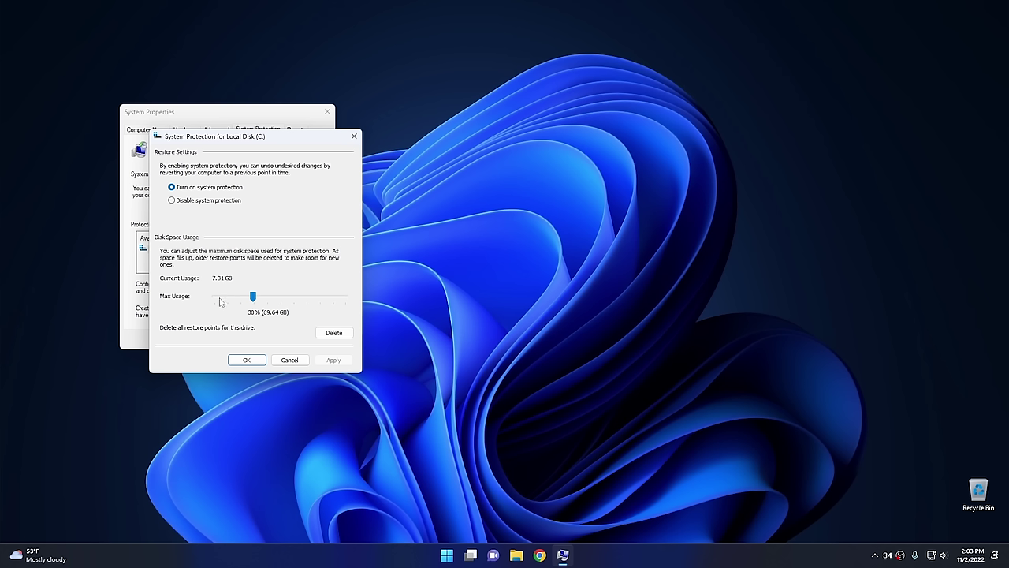
pyautogui.click(290, 359)
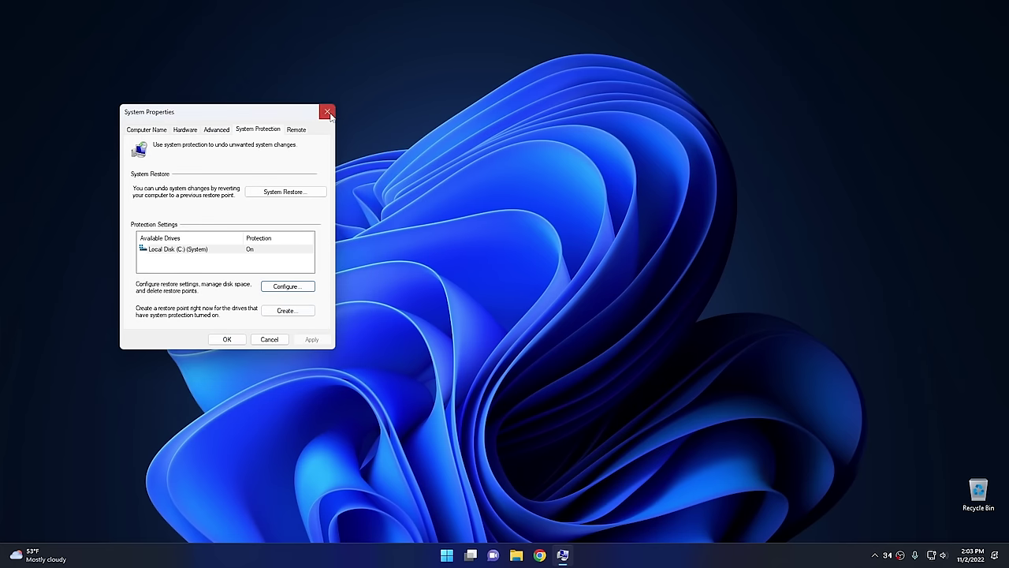
pyautogui.click(327, 111)
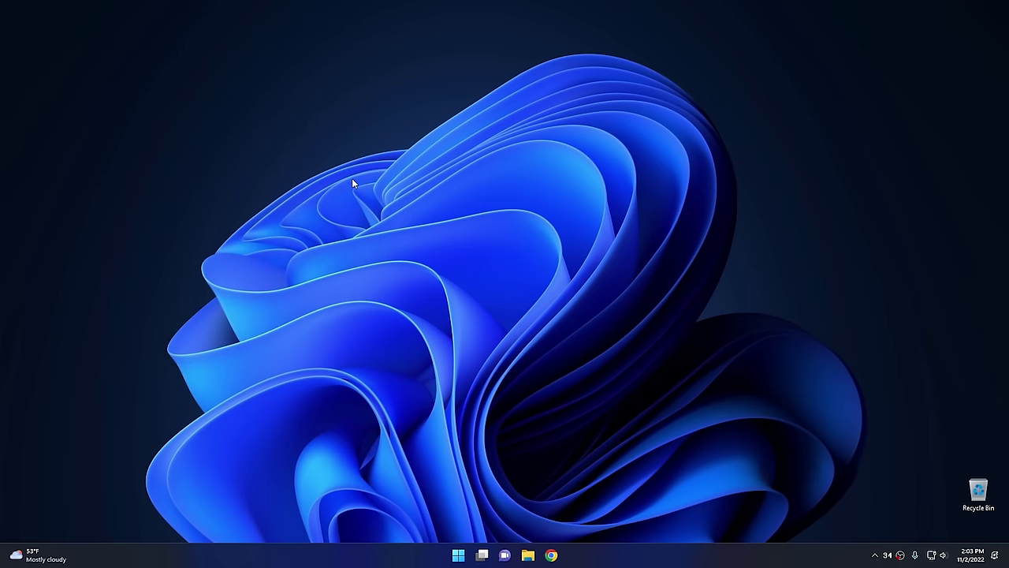
# Launch Registry Editor from a 'reg' Start search and allow it to run with admin rights.
pyautogui.click(461, 555)
pyautogui.write('reg')
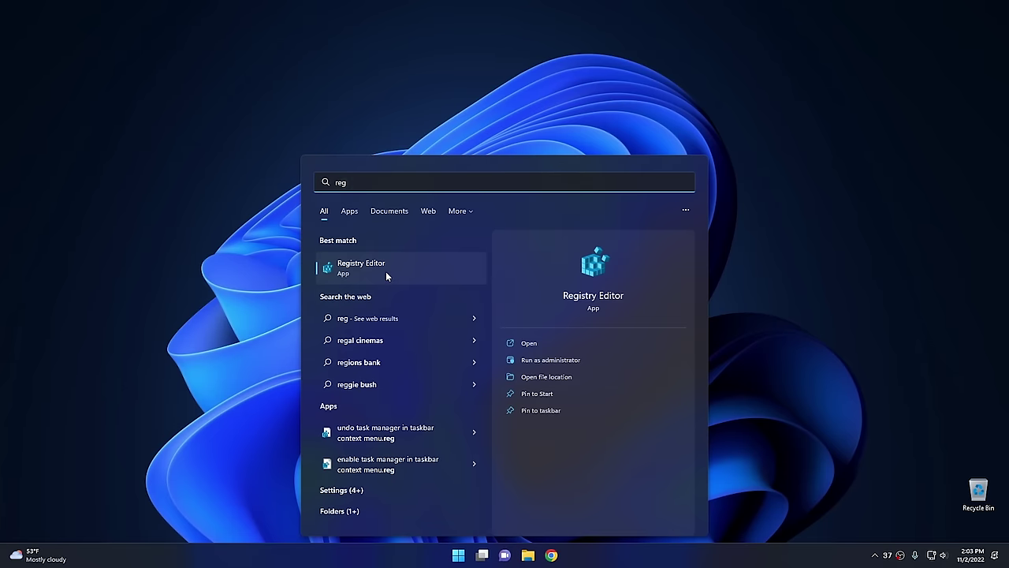
pyautogui.click(386, 275)
pyautogui.click(446, 361)
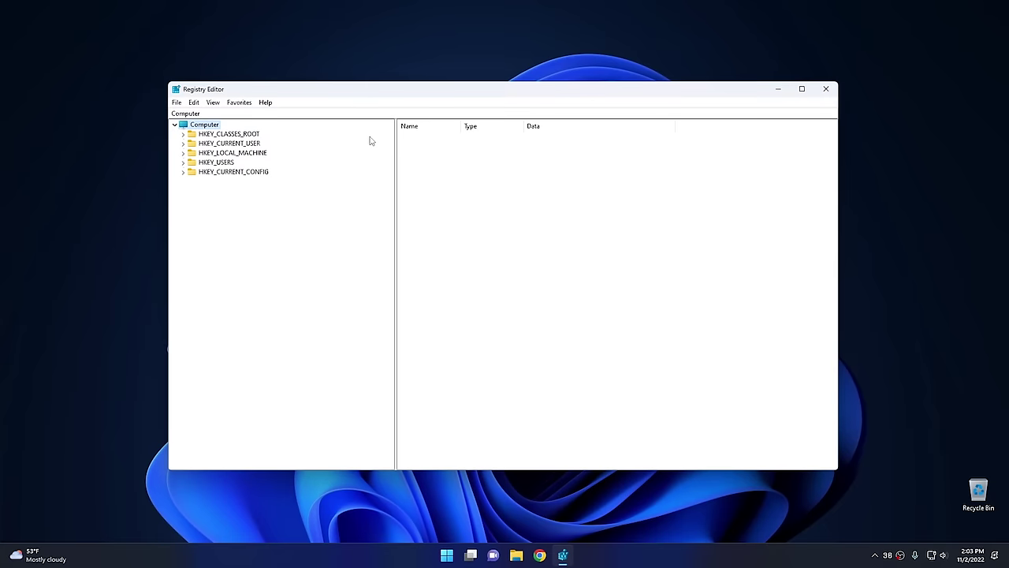
# Expand HKEY_LOCAL_MACHINE\SOFTWARE\Microsoft and scroll down through its subkeys.
pyautogui.doubleClick(247, 153)
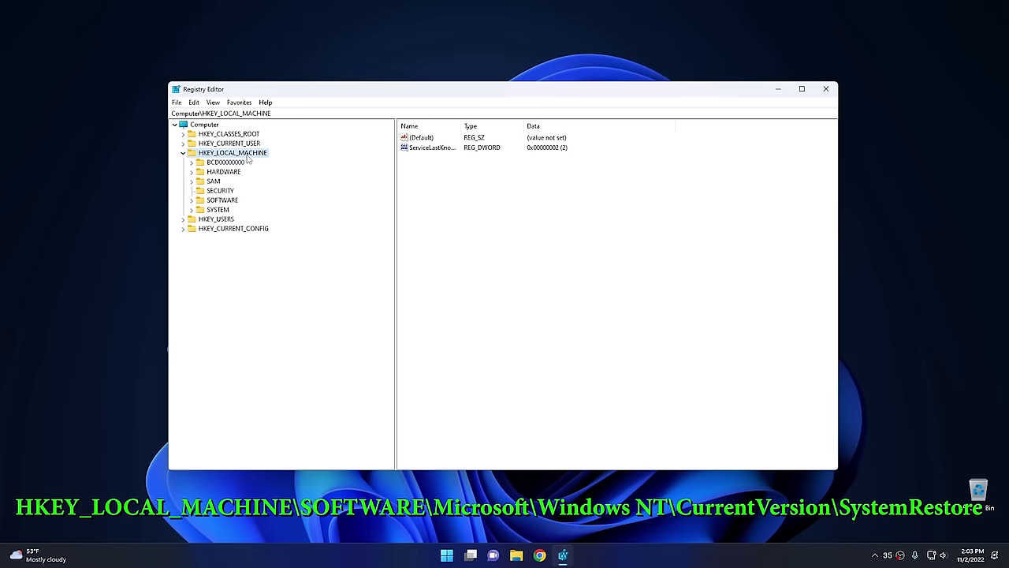
pyautogui.doubleClick(230, 200)
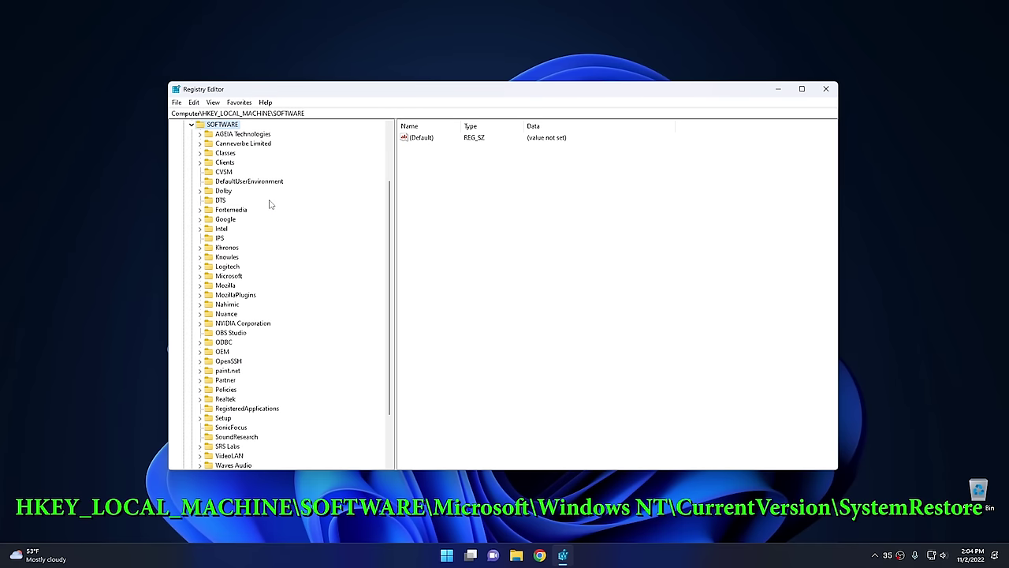
pyautogui.scroll(-1, 276, 234)
pyautogui.doubleClick(229, 247)
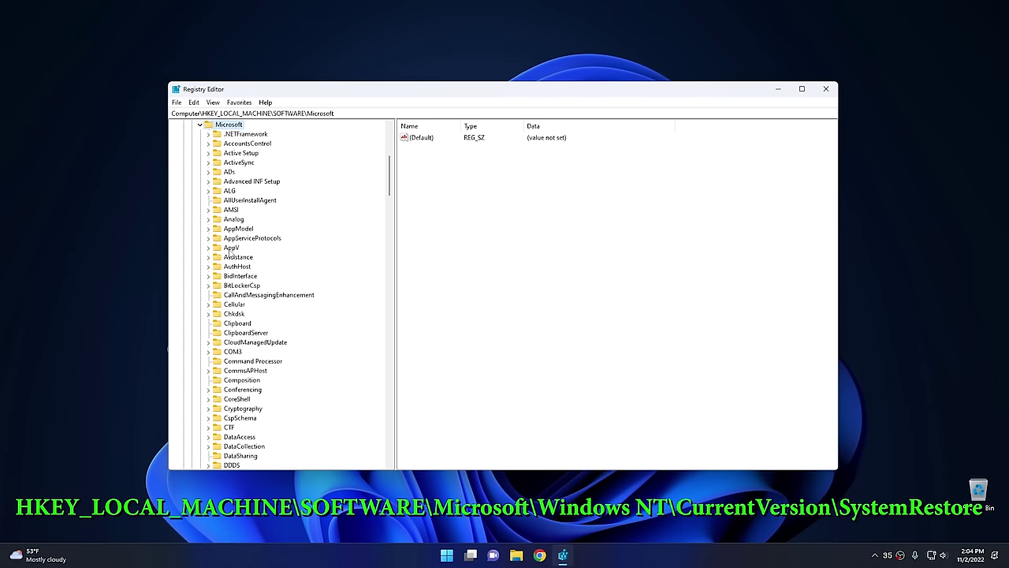
pyautogui.scroll(-3, 329, 274)
pyautogui.scroll(-3, 329, 274)
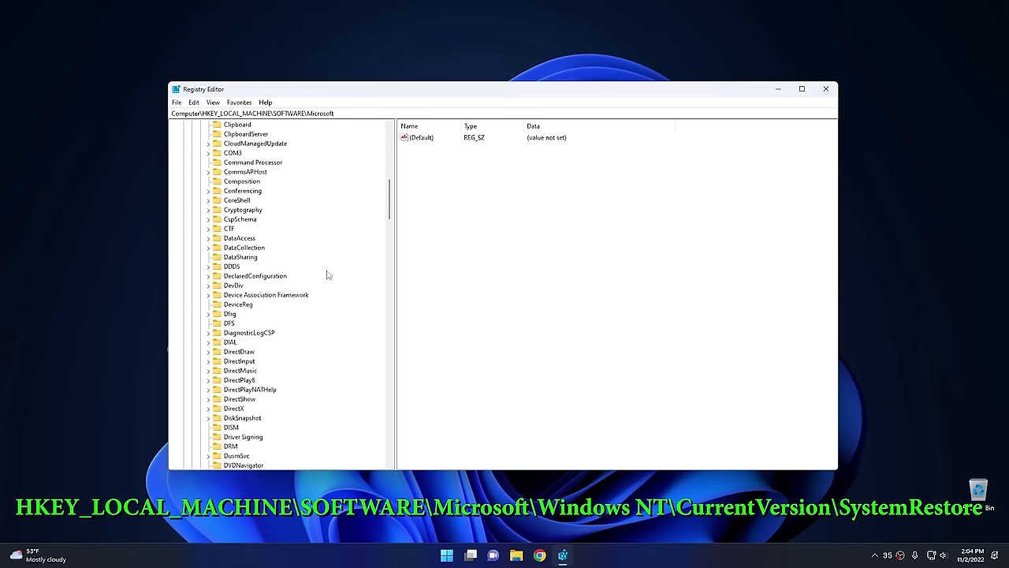
pyautogui.scroll(-5, 329, 274)
pyautogui.scroll(-5, 329, 275)
pyautogui.scroll(-5, 329, 274)
pyautogui.scroll(-5, 329, 274)
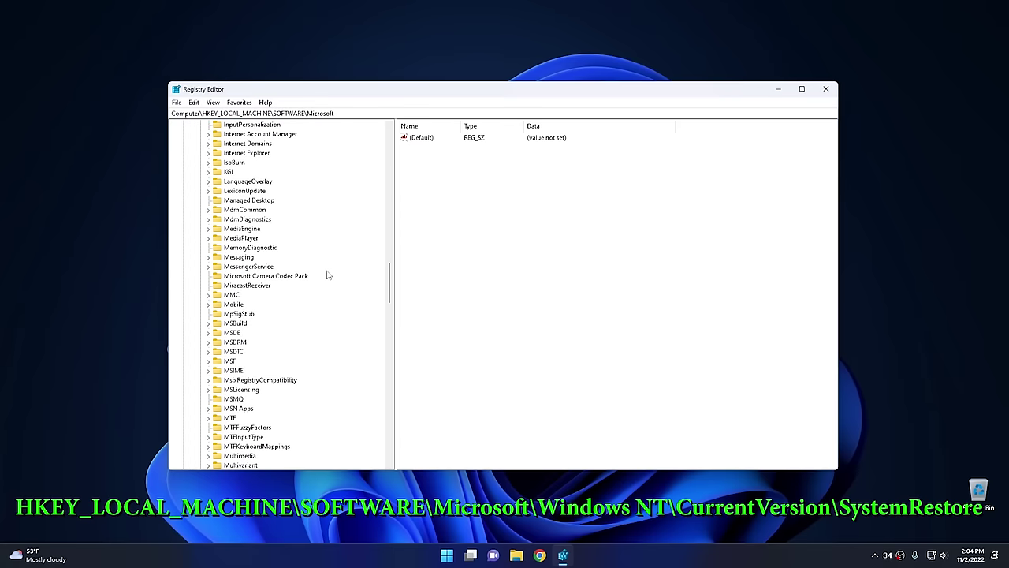
pyautogui.scroll(-5, 329, 275)
pyautogui.scroll(-4, 329, 274)
pyautogui.scroll(-5, 328, 275)
pyautogui.scroll(-5, 329, 274)
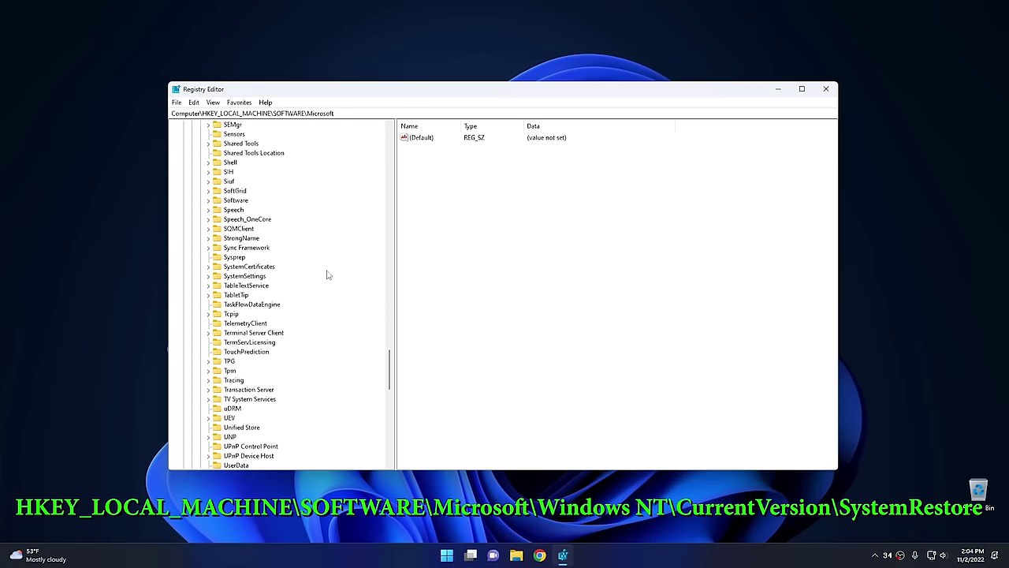
pyautogui.scroll(-4, 329, 276)
pyautogui.scroll(-5, 329, 280)
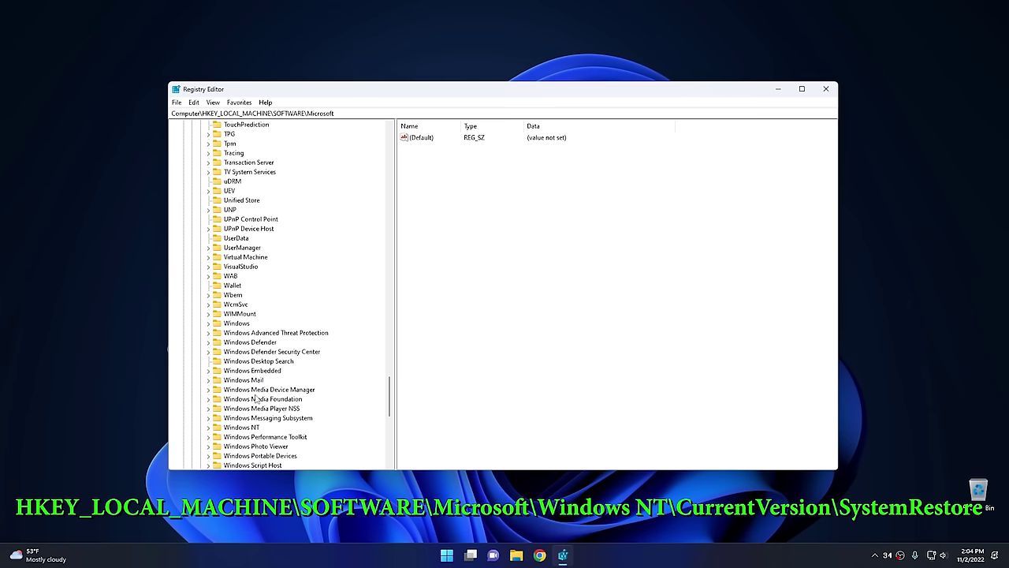
# Expand Windows NT\CurrentVersion and select the SystemRestore key to list its values.
pyautogui.doubleClick(260, 426)
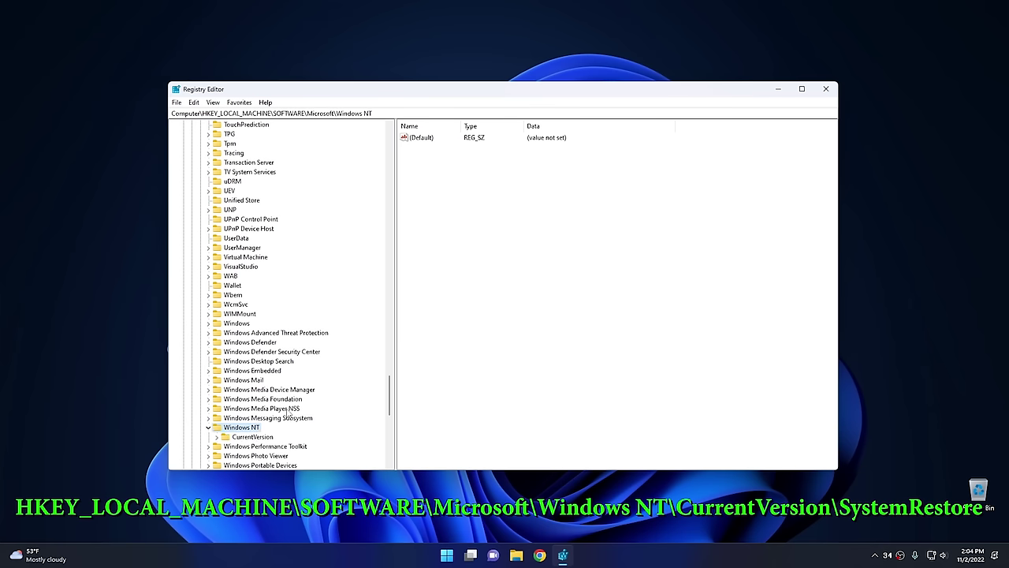
pyautogui.doubleClick(256, 437)
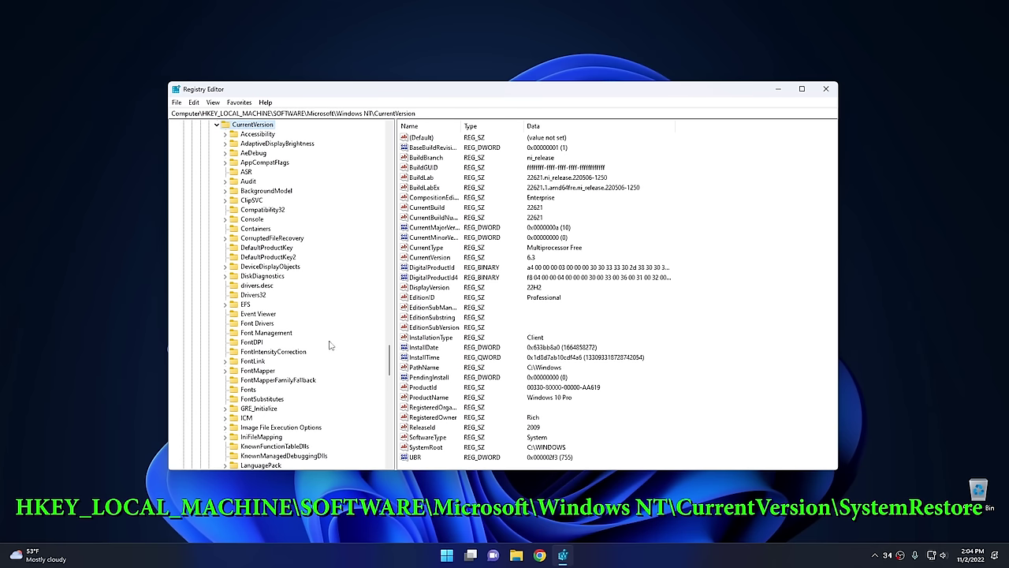
pyautogui.scroll(-4, 330, 344)
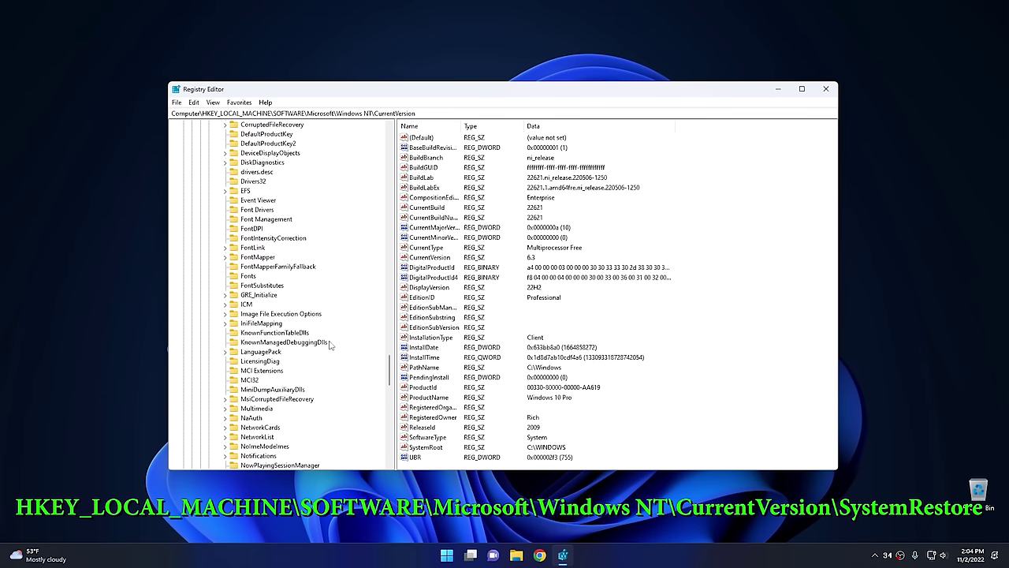
pyautogui.scroll(-4, 331, 345)
pyautogui.scroll(-4, 330, 345)
pyautogui.scroll(-3, 330, 345)
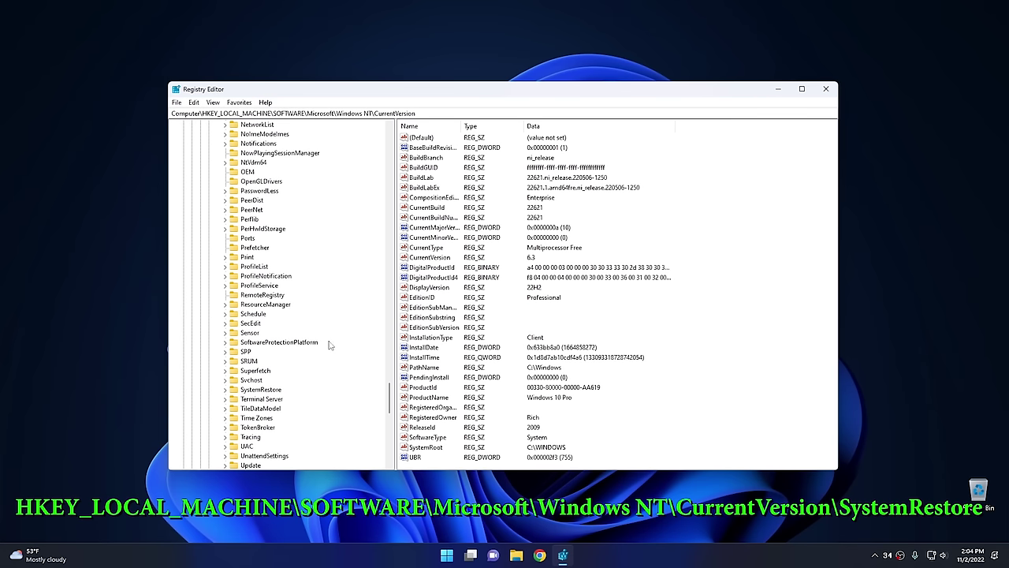
pyautogui.doubleClick(263, 391)
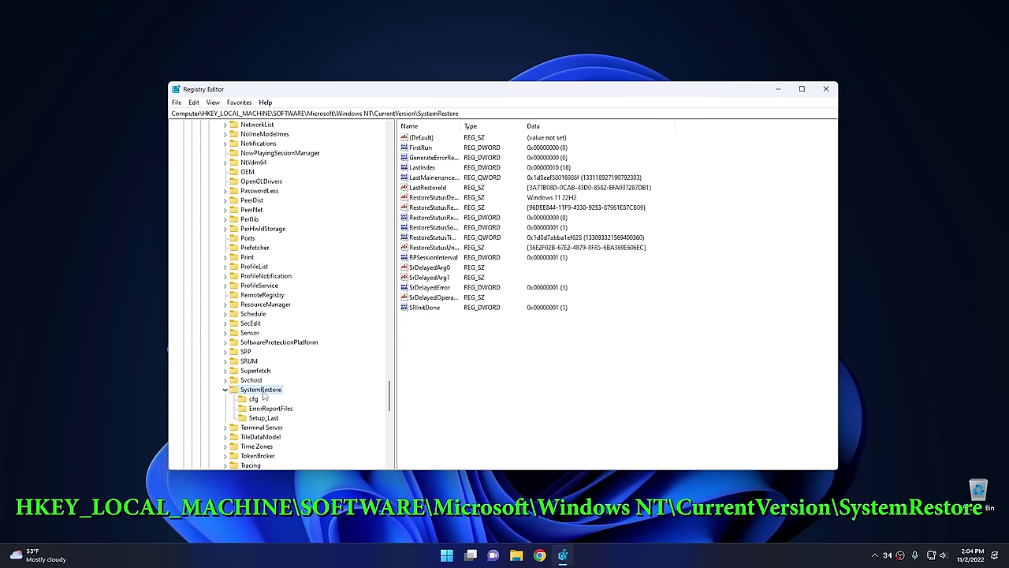
# Create DWORD (32-bit) value SystemRestorePointCreationFrequency and confirm its data as 0.
pyautogui.rightClick(446, 340)
pyautogui.moveTo(473, 343)
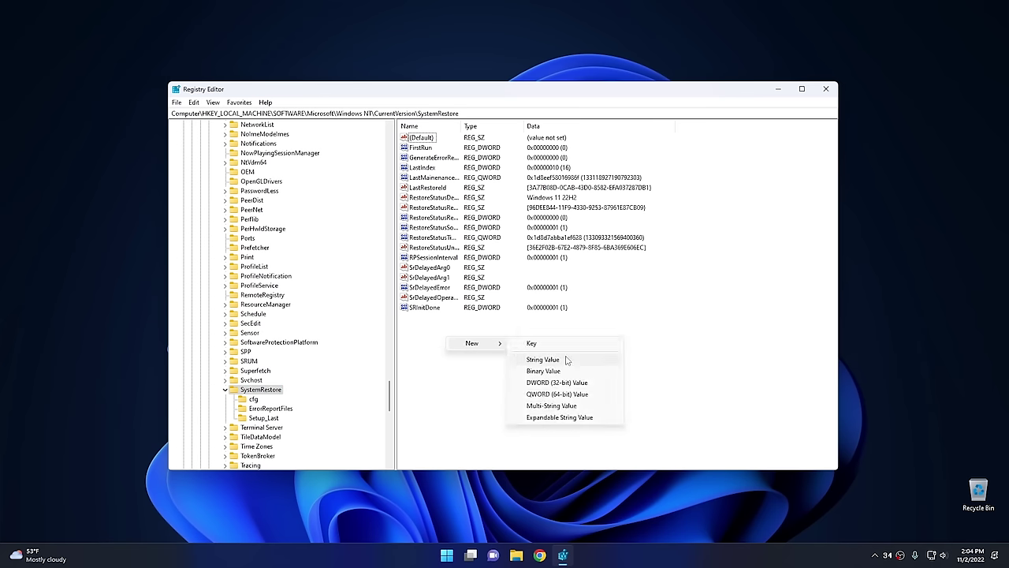
pyautogui.click(556, 383)
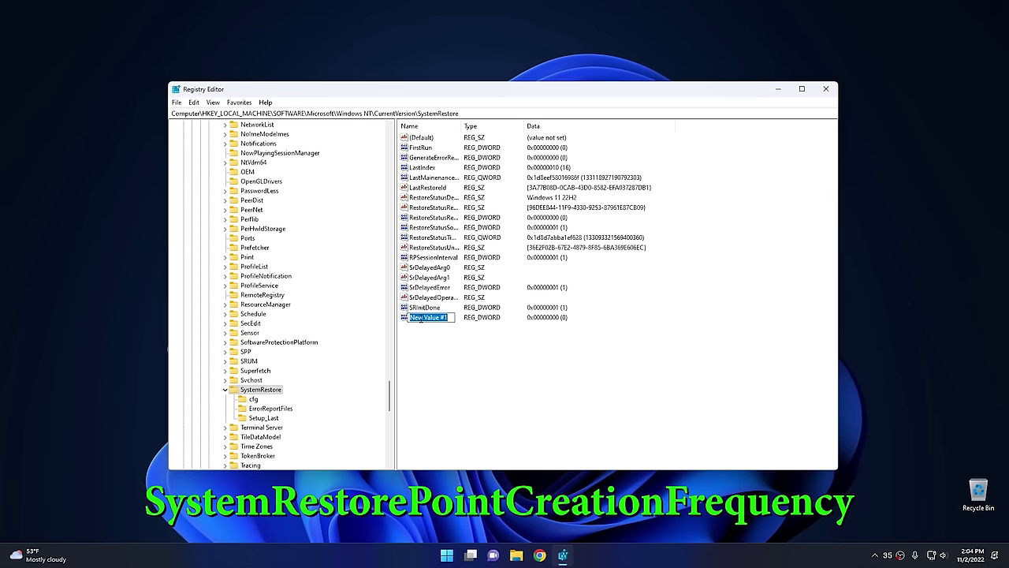
pyautogui.rightClick(420, 320)
pyautogui.click(451, 365)
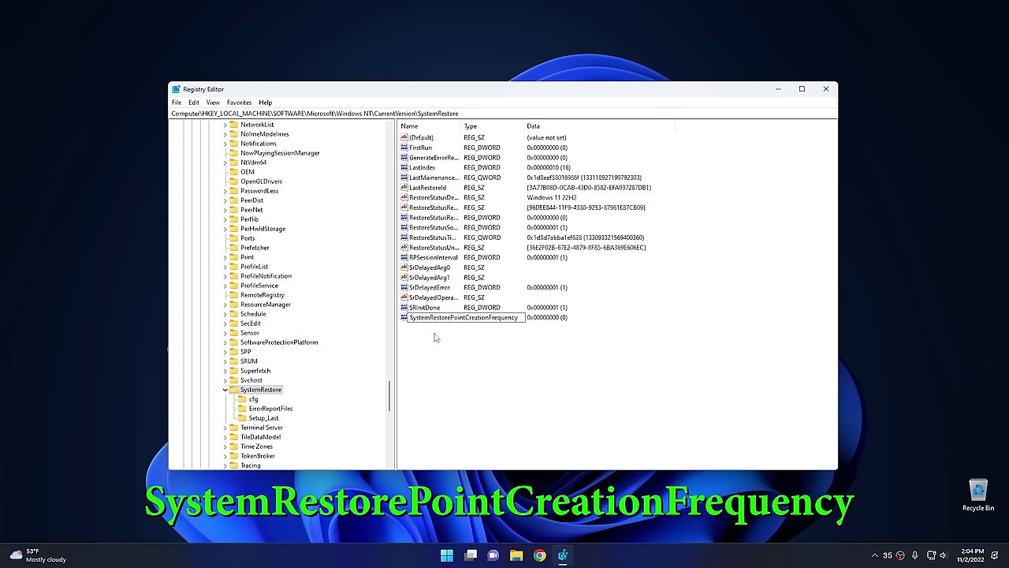
pyautogui.press('Return')
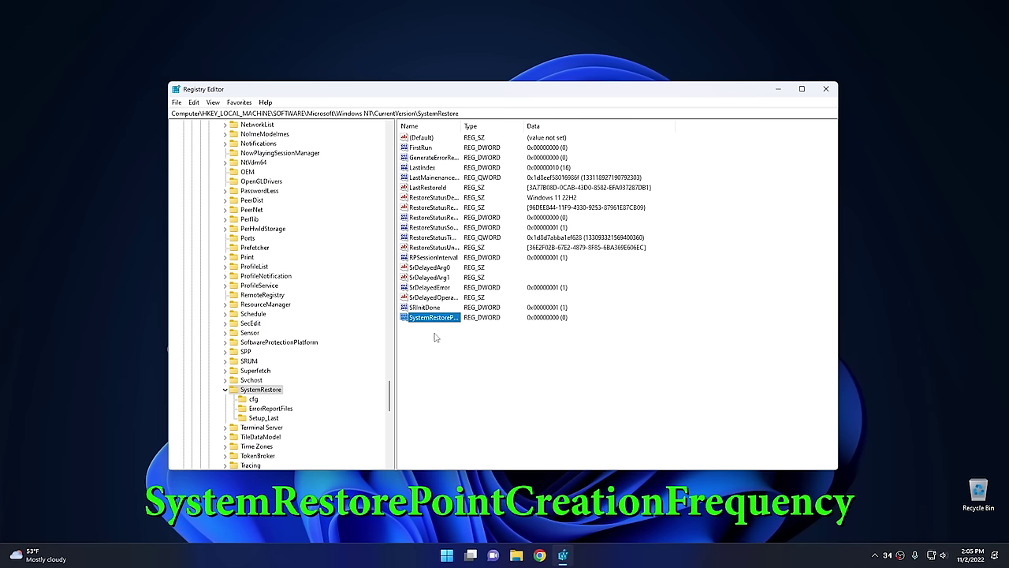
pyautogui.doubleClick(433, 318)
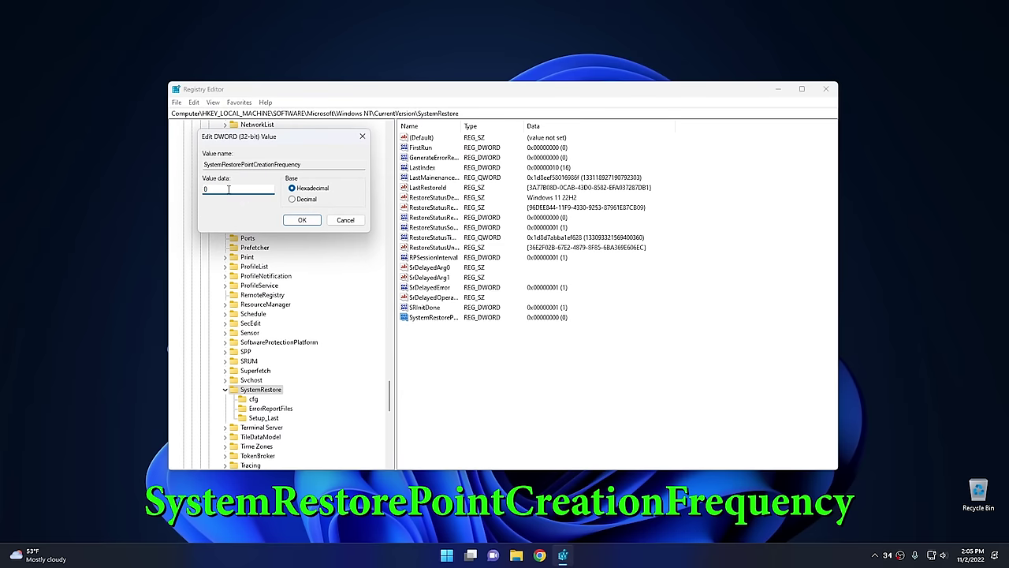
pyautogui.click(301, 220)
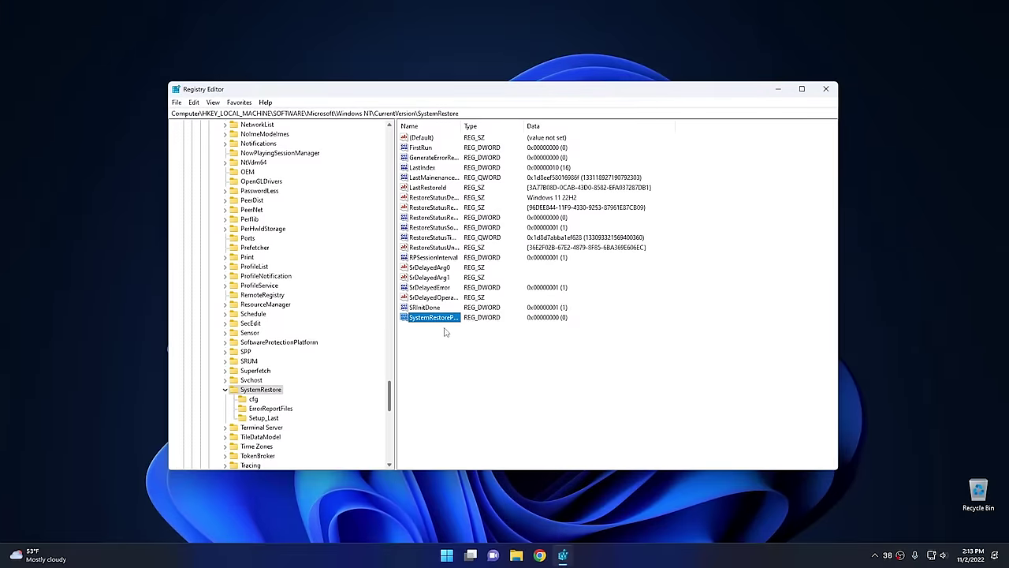
# Close Registry Editor and launch Control Panel from a Start search for 'con'.
pyautogui.click(833, 90)
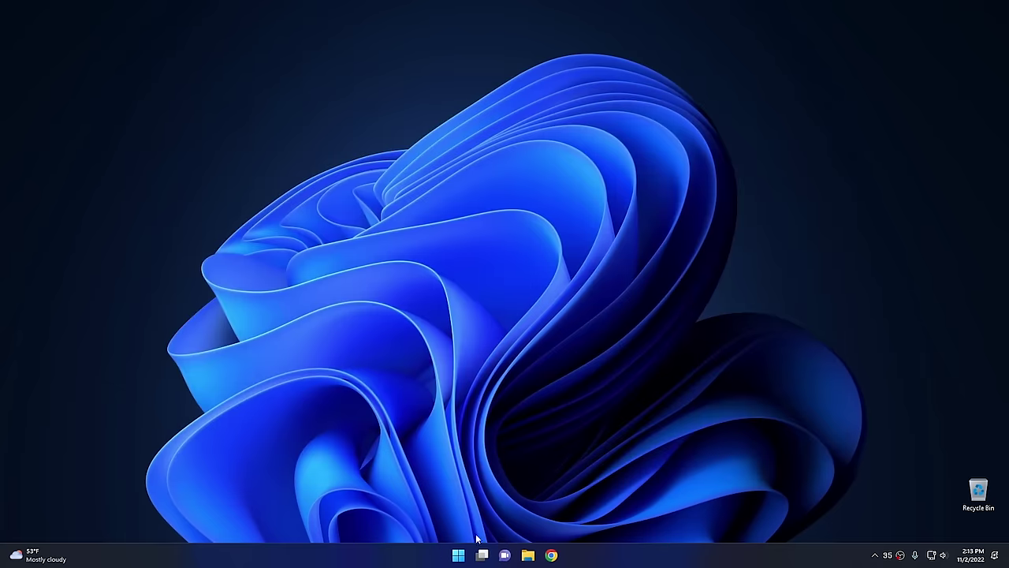
pyautogui.click(456, 556)
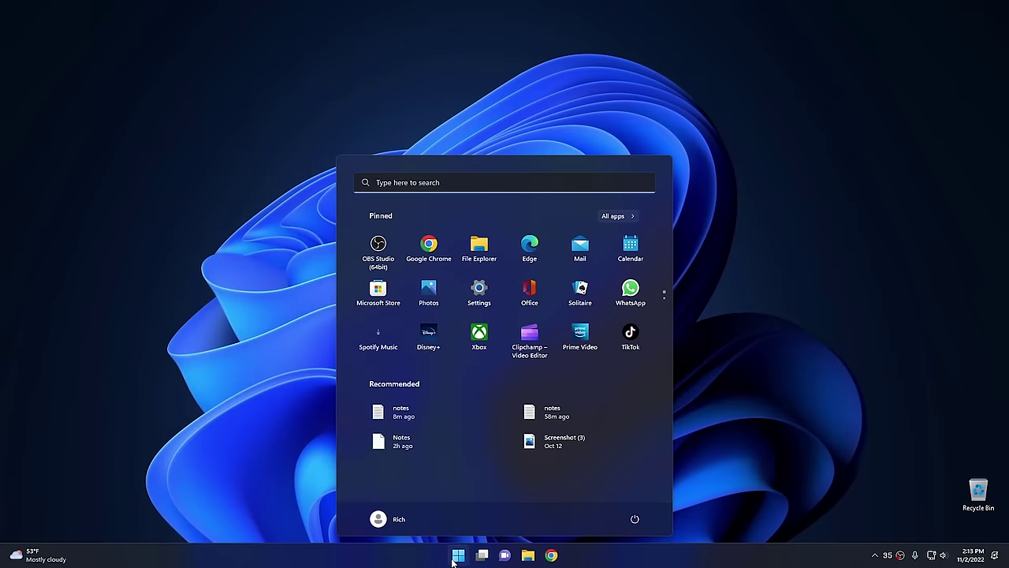
pyautogui.write('con')
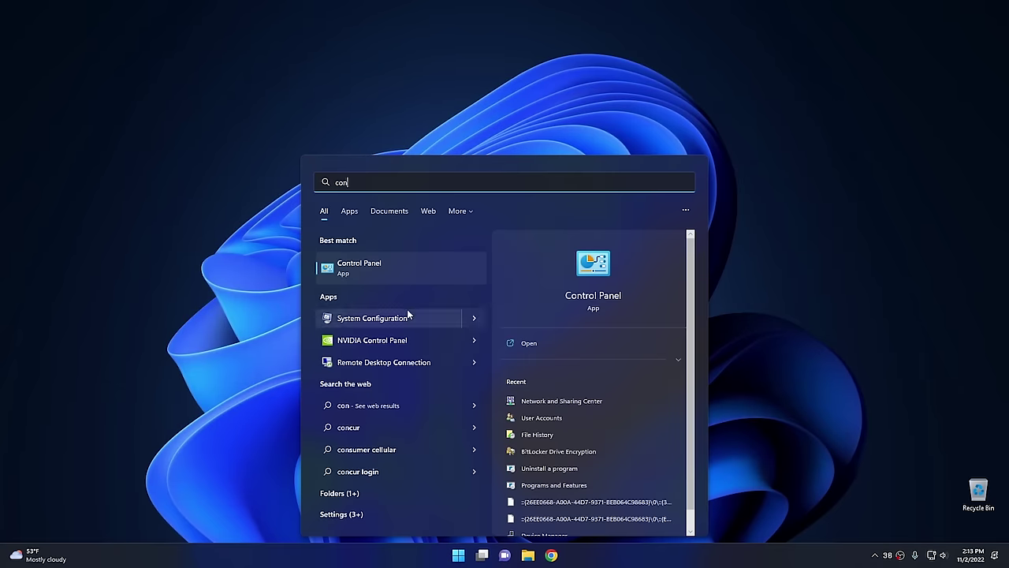
pyautogui.click(384, 269)
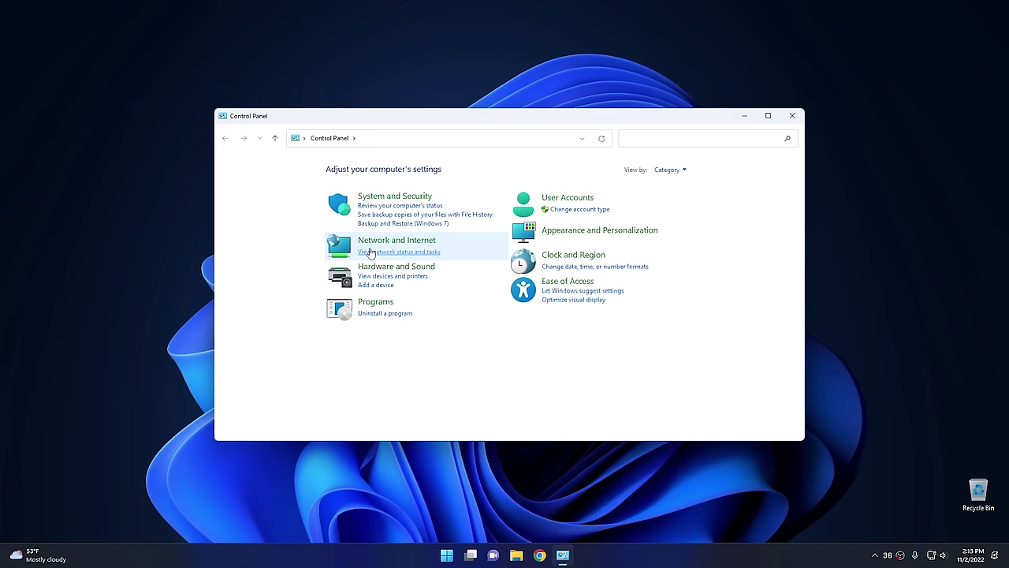
# Go to Network and Sharing Center's adapter settings and select the Ethernet adapter.
pyautogui.click(374, 244)
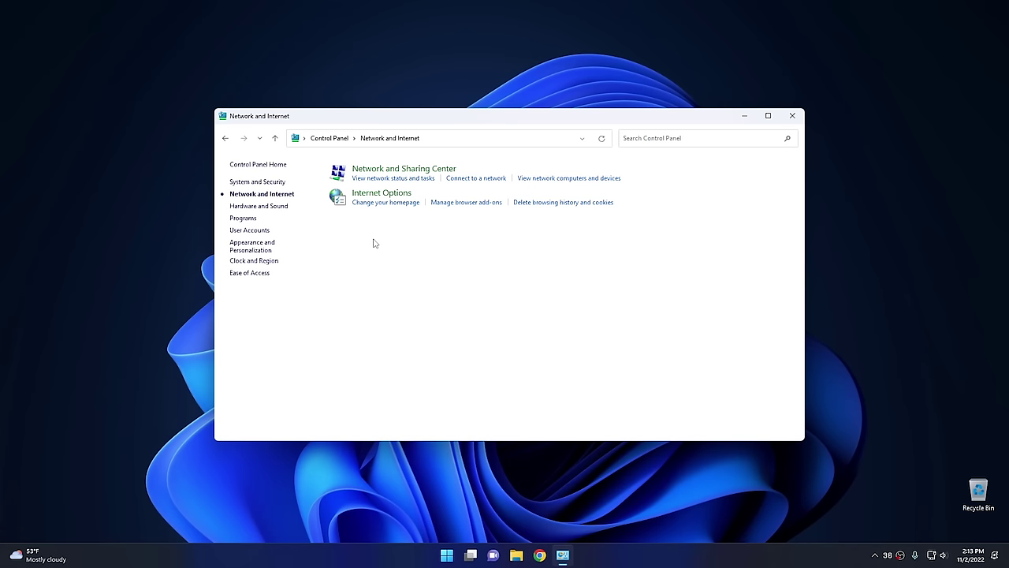
pyautogui.click(387, 168)
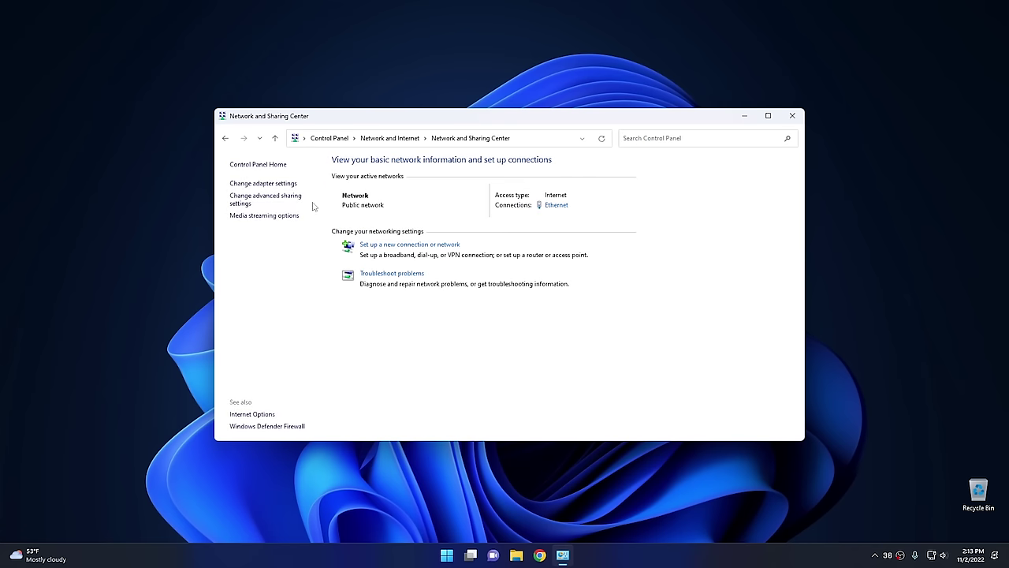
pyautogui.click(254, 185)
pyautogui.click(275, 202)
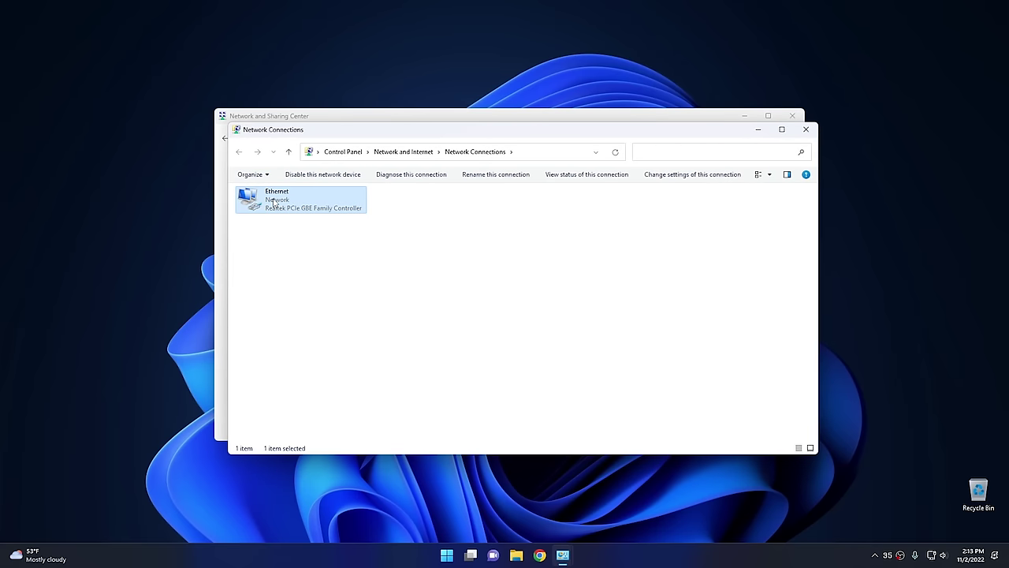
# Set Ethernet IPv4 to use DNS servers 8.8.8.8 (preferred) and 8.8.4.4 (alternate).
pyautogui.rightClick(274, 203)
pyautogui.click(318, 299)
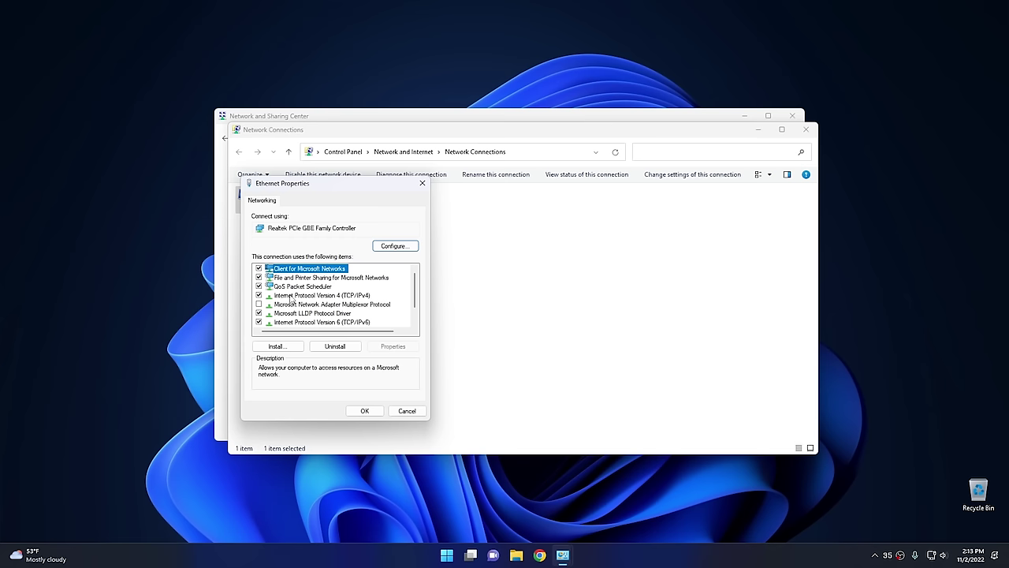
pyautogui.click(302, 295)
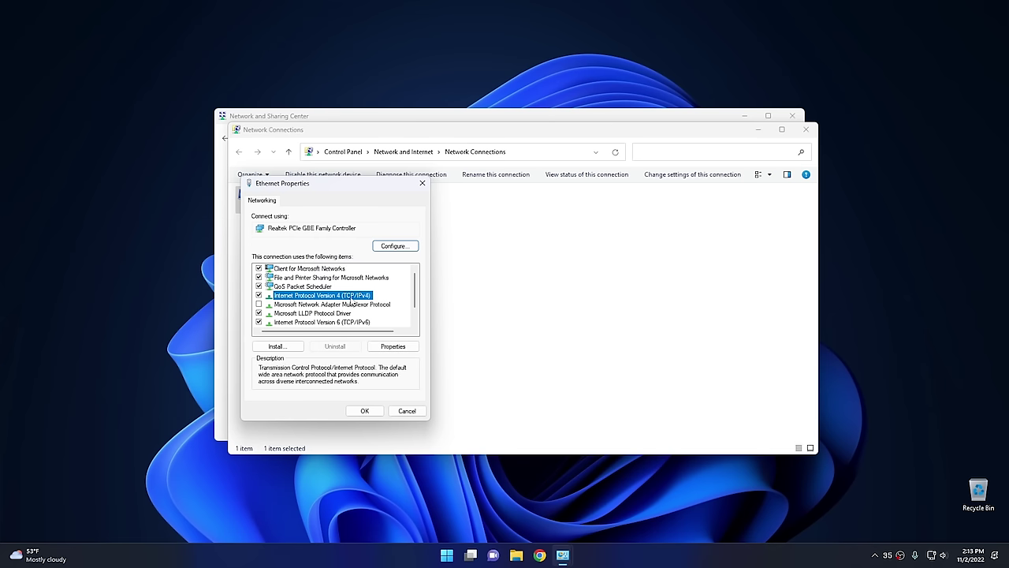
pyautogui.click(377, 347)
pyautogui.write('8.8.4.4')
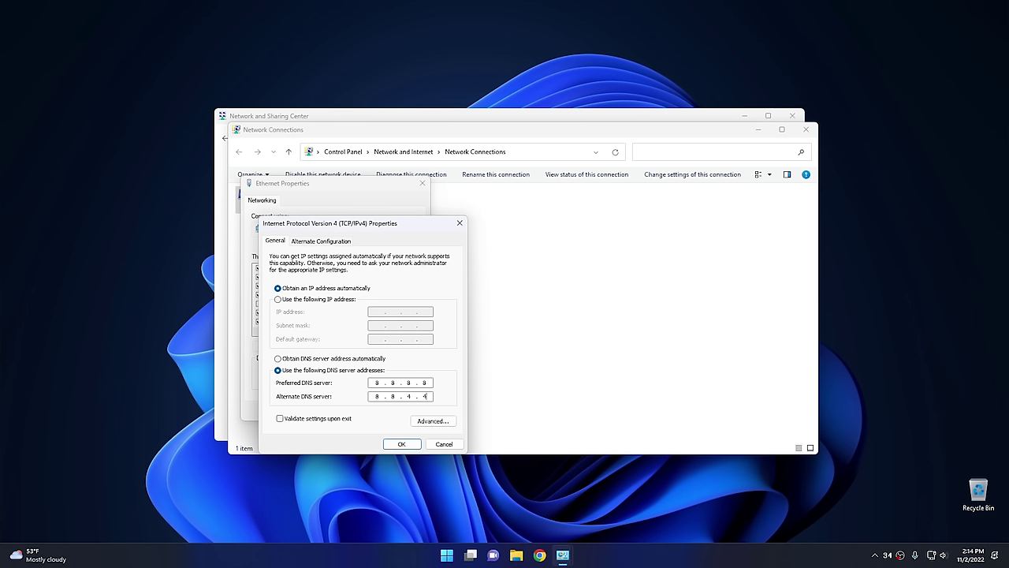
pyautogui.click(402, 444)
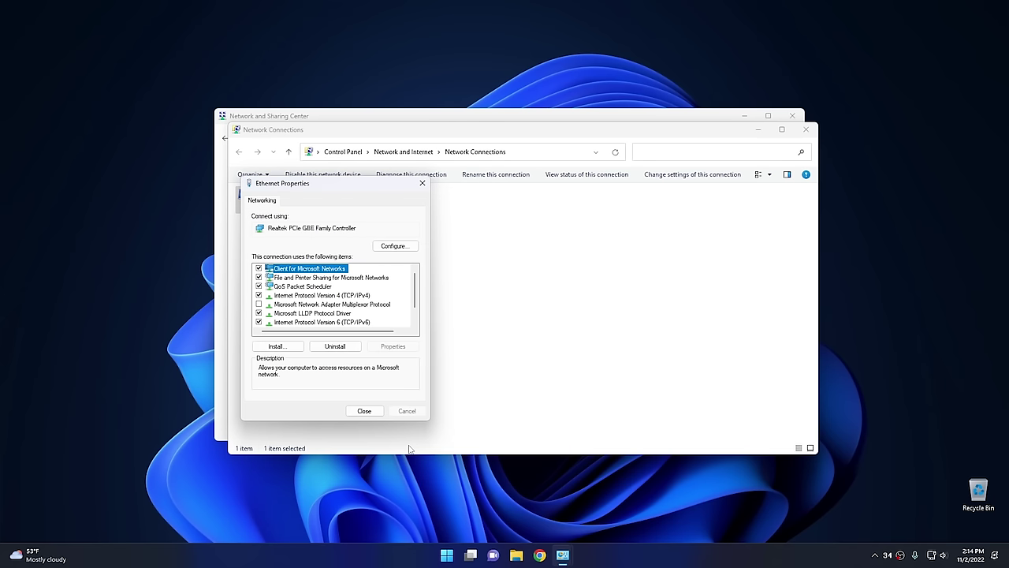
# Close Ethernet Properties and open the Ethernet connection details listing DNS servers 8.8.8.8 and 8.8.4.4.
pyautogui.click(364, 412)
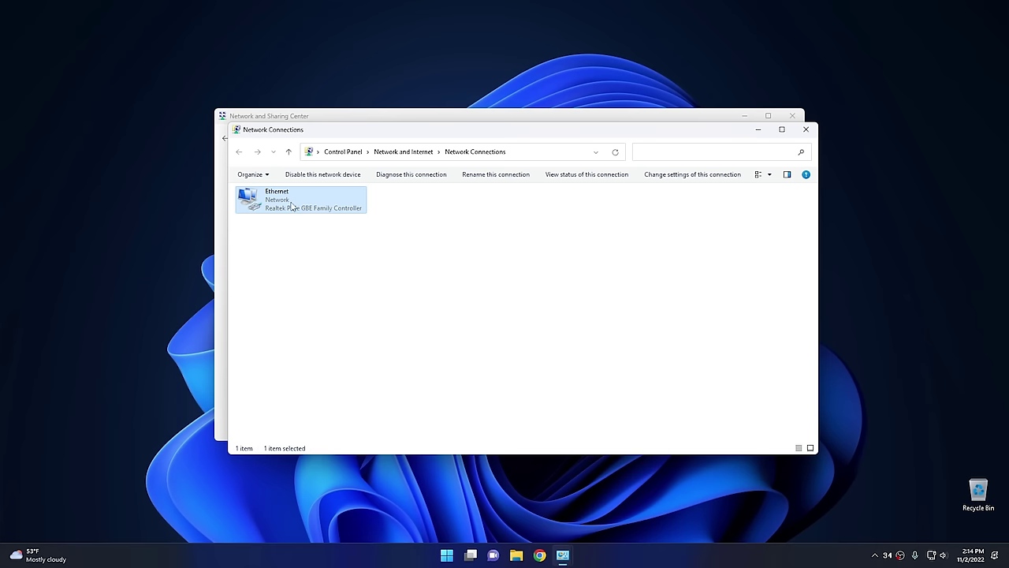
pyautogui.doubleClick(291, 206)
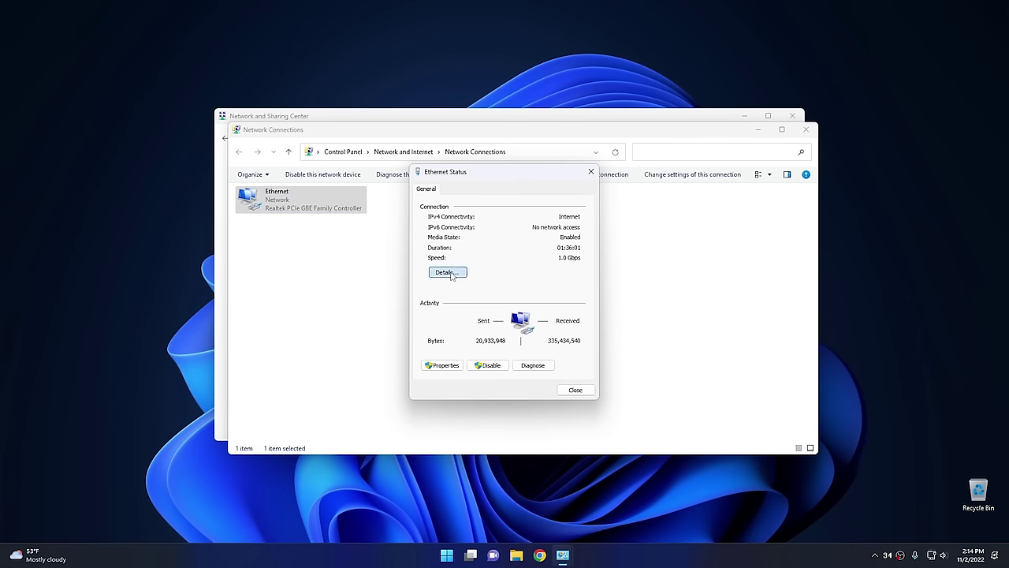
pyautogui.click(448, 272)
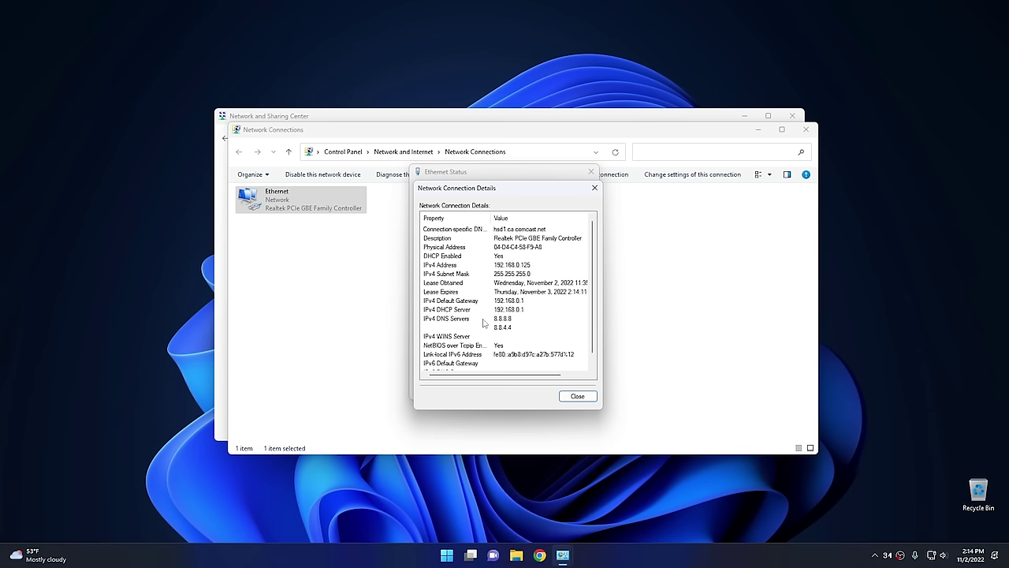